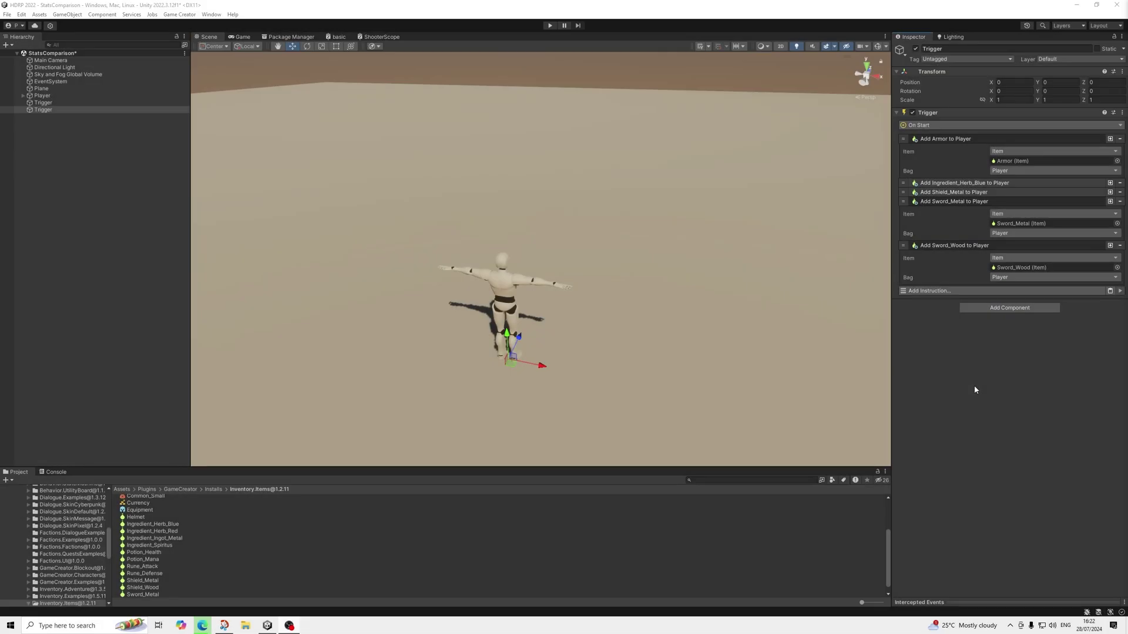
- Select the second Trigger and collapse its Add Armor and Add Sword_Metal instructions
left_click_drag(427, 136, 445, 172, "alt")
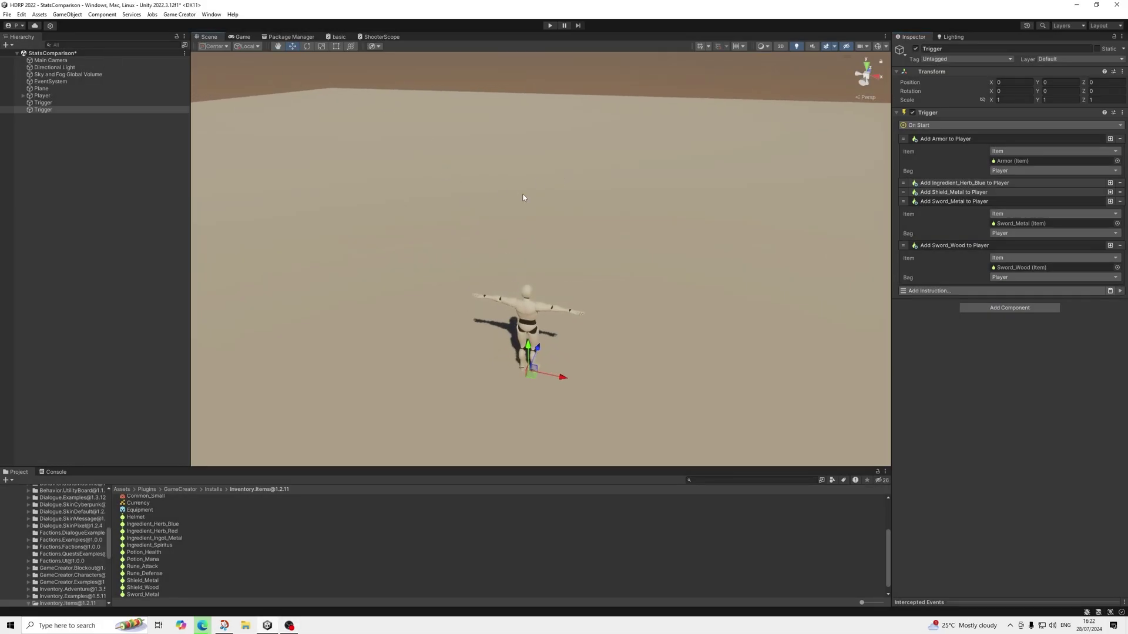
left_click_drag(526, 194, 594, 162, "alt")
left_click(99, 183)
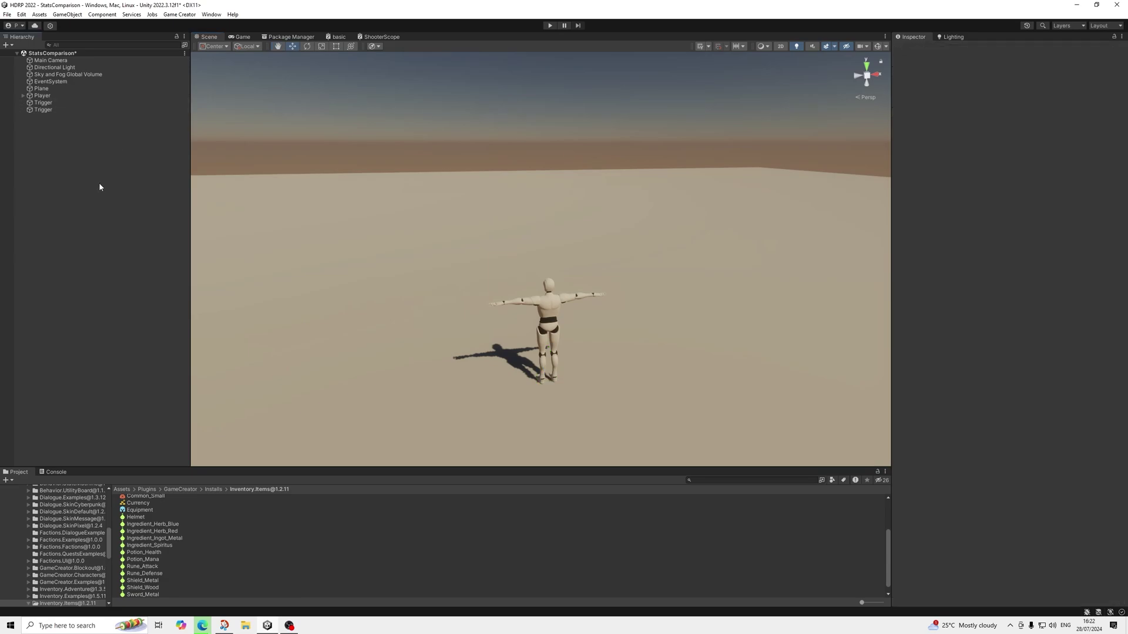
left_click_drag(648, 169, 575, 202, "alt")
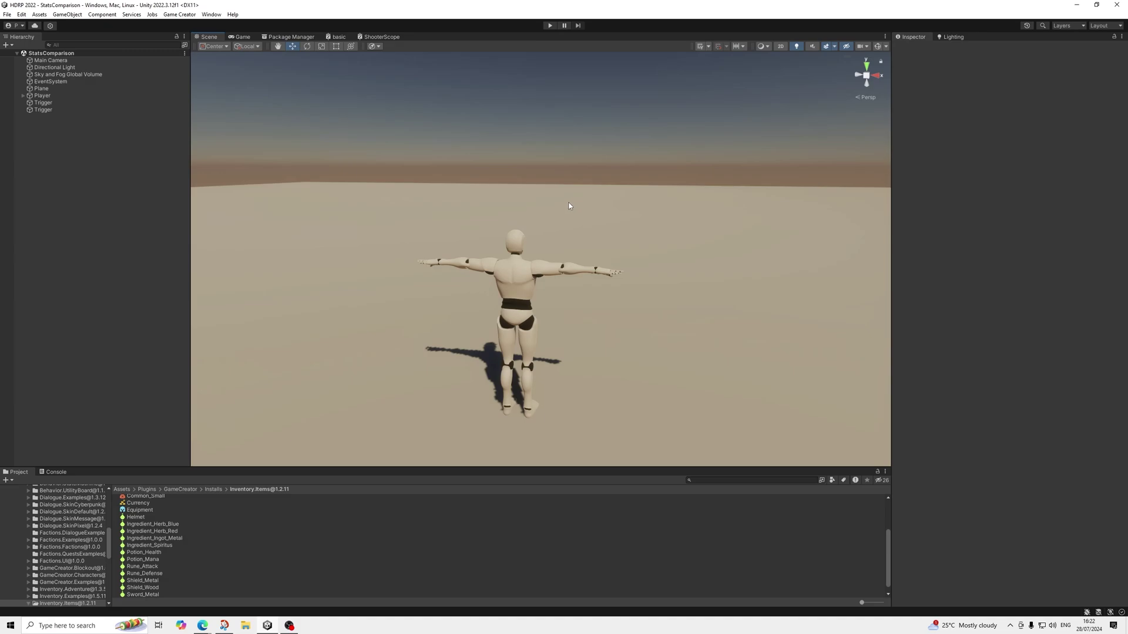
scroll(533, 329, "down", 5)
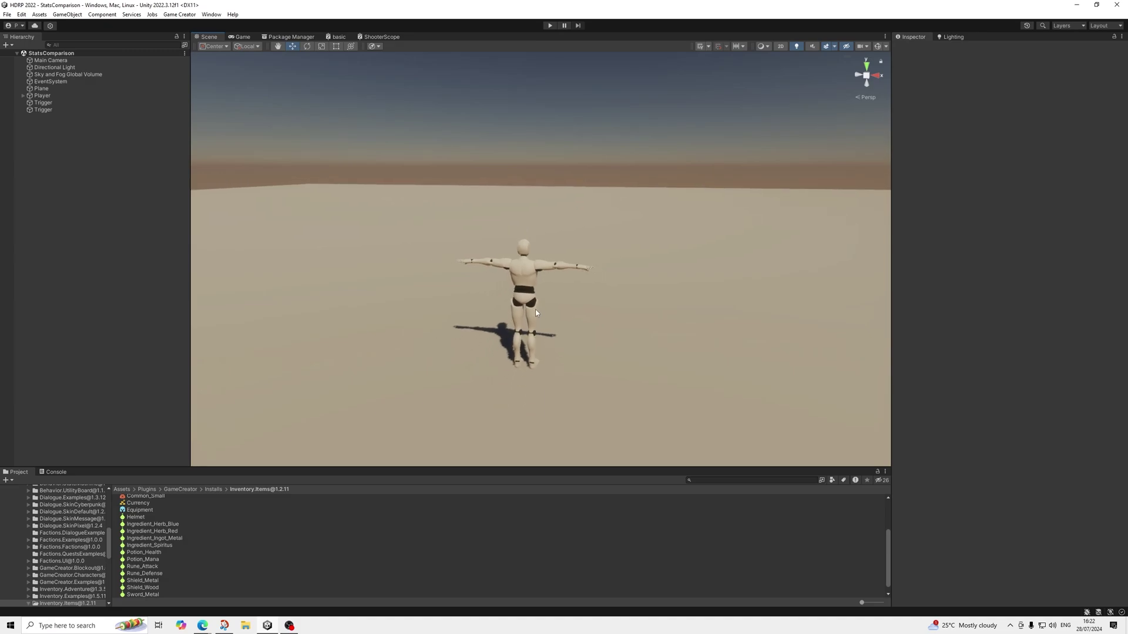
scroll(509, 318, "down", 1)
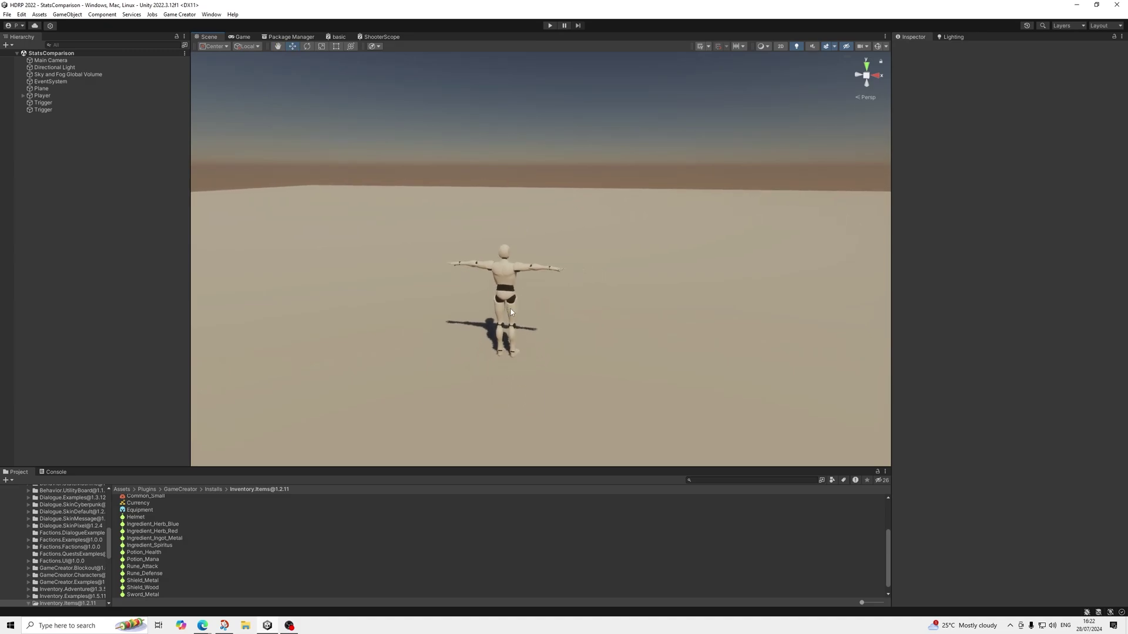
left_click(55, 110)
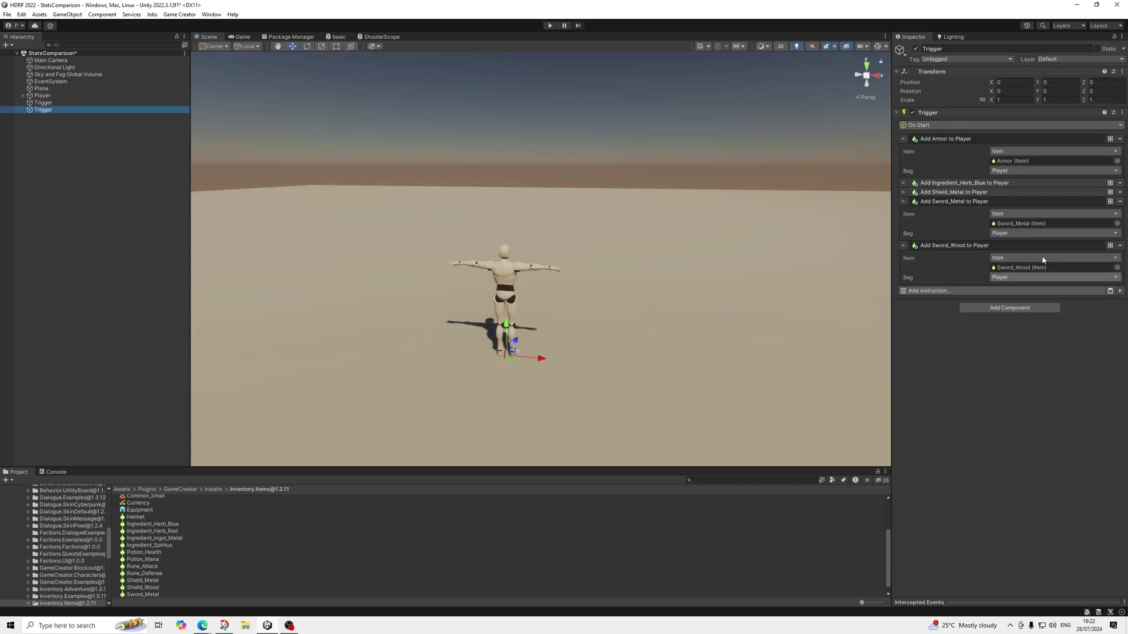
left_click(943, 140)
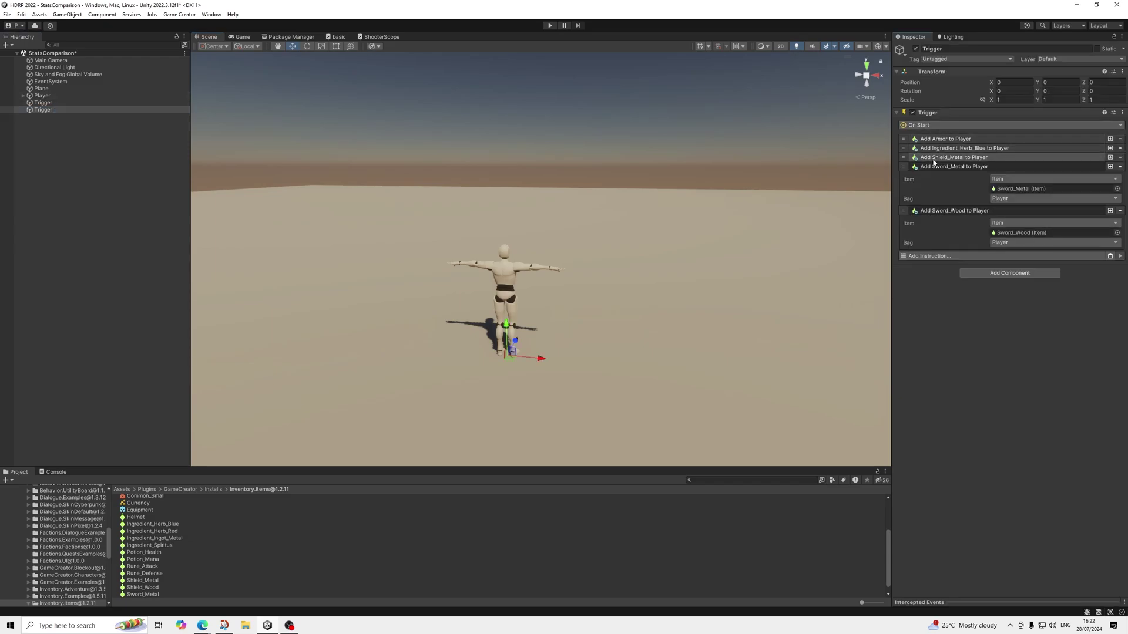
left_click(952, 167)
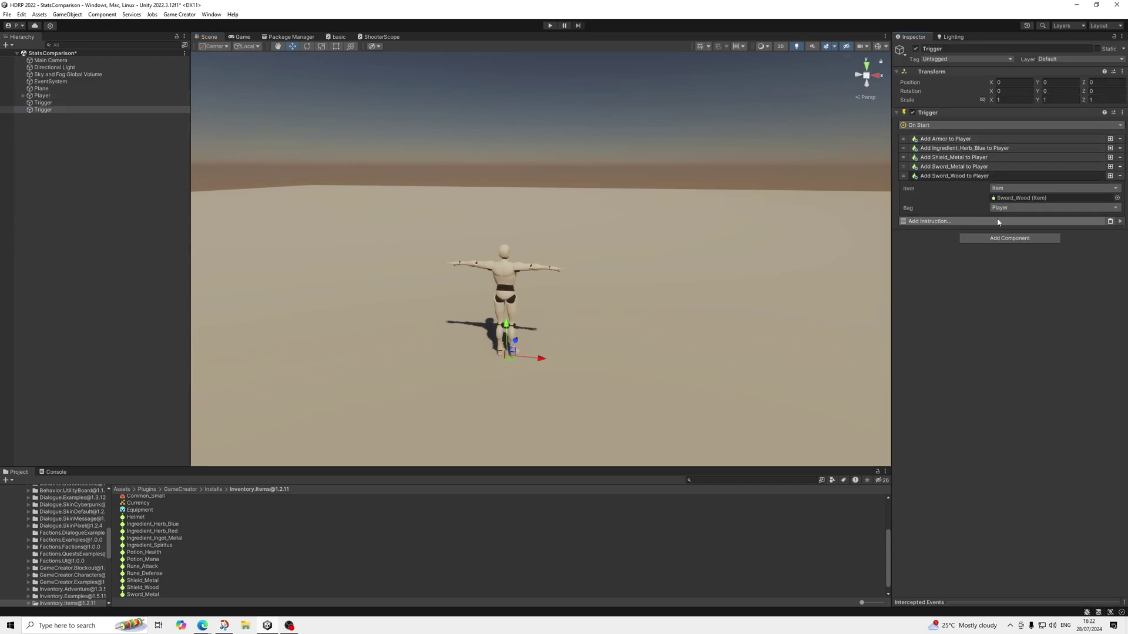
- Add an Inventory > Bags > Add Item with Randomized Property instruction to the Trigger
left_click(928, 222)
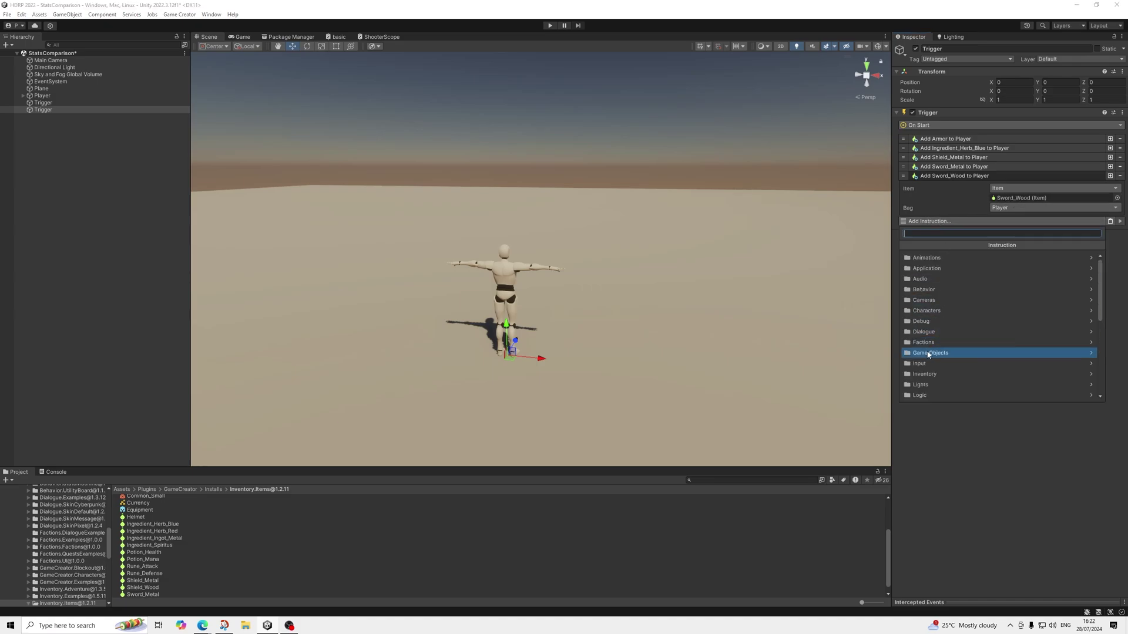
left_click(931, 372)
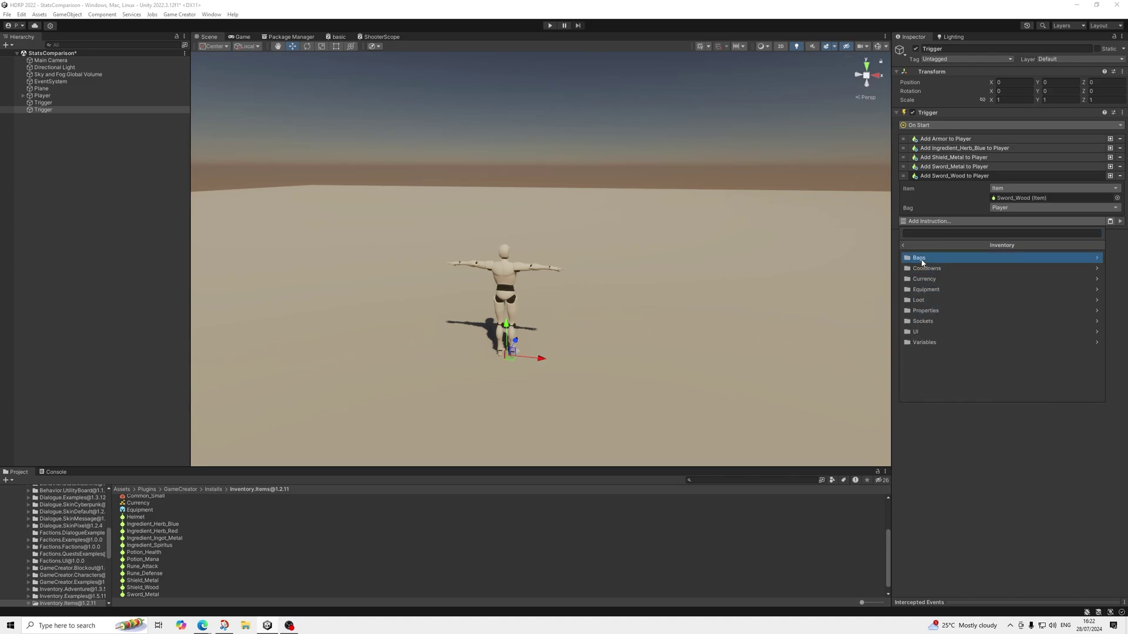
left_click(925, 258)
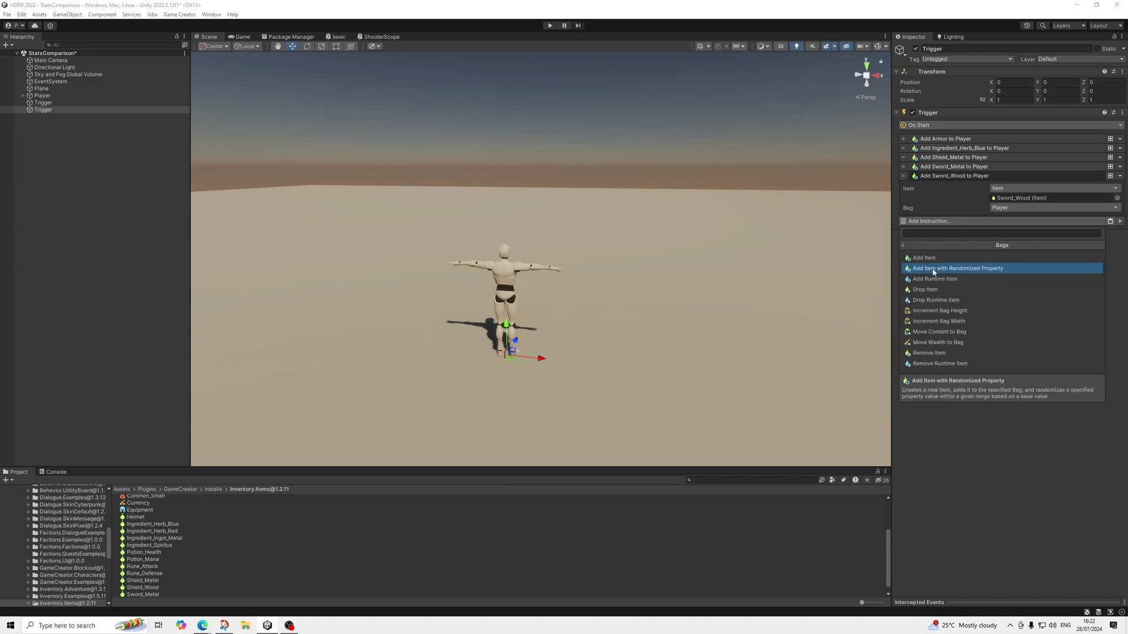
left_click(934, 270)
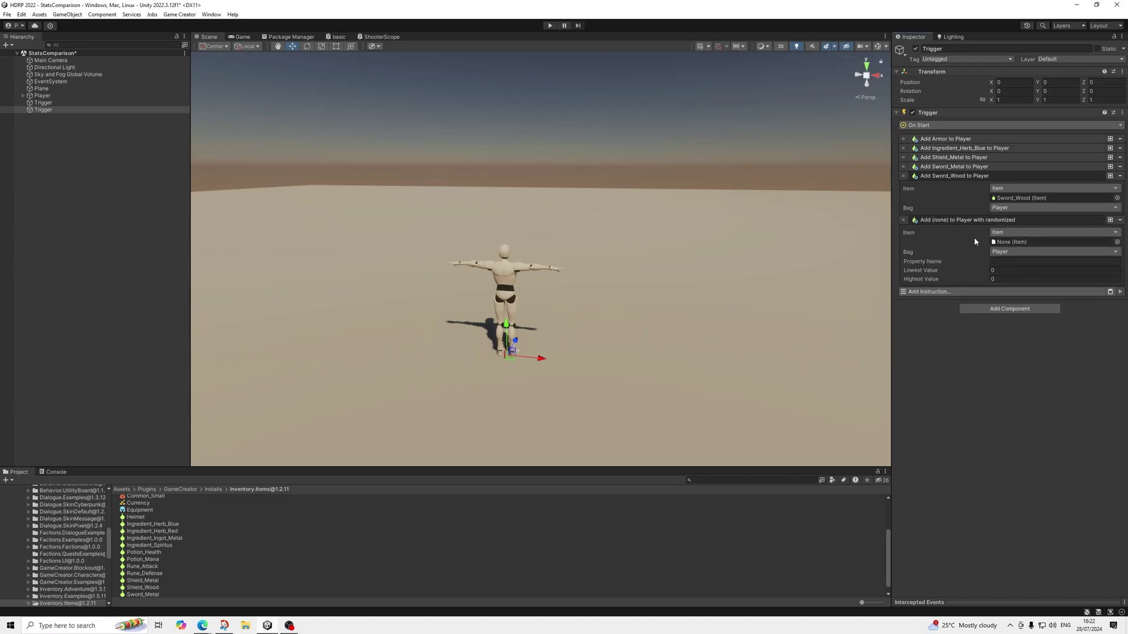
- Set the instruction's item to Sword_Wood, property attack, with lowest value 6 and highest 9
left_click(1007, 200)
left_click_drag(146, 598, 1029, 242)
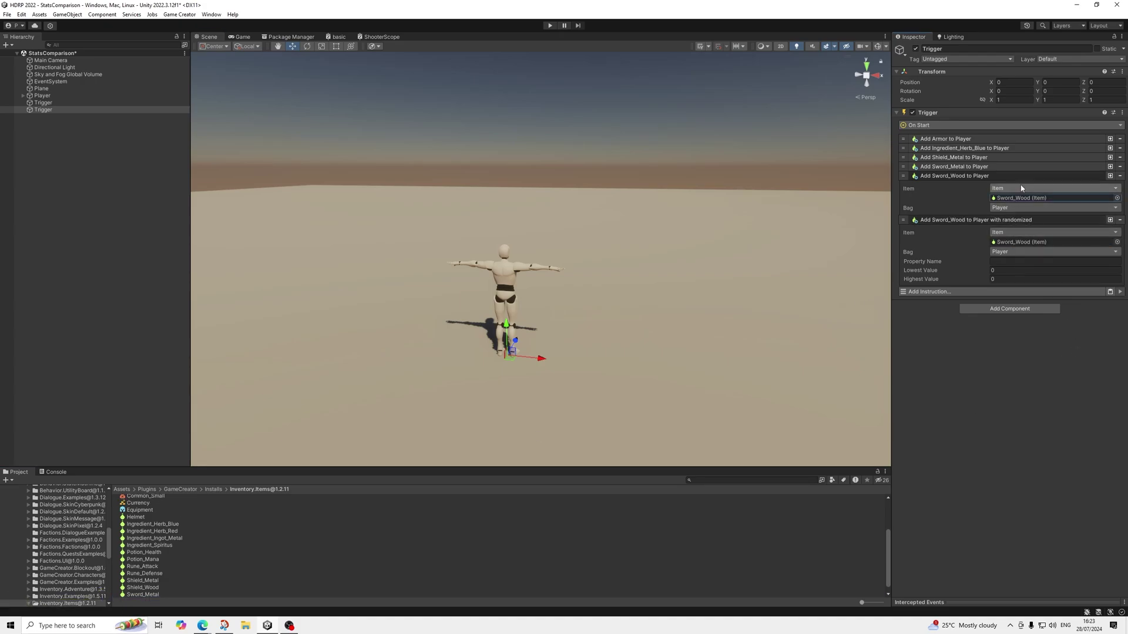
left_click(1003, 261)
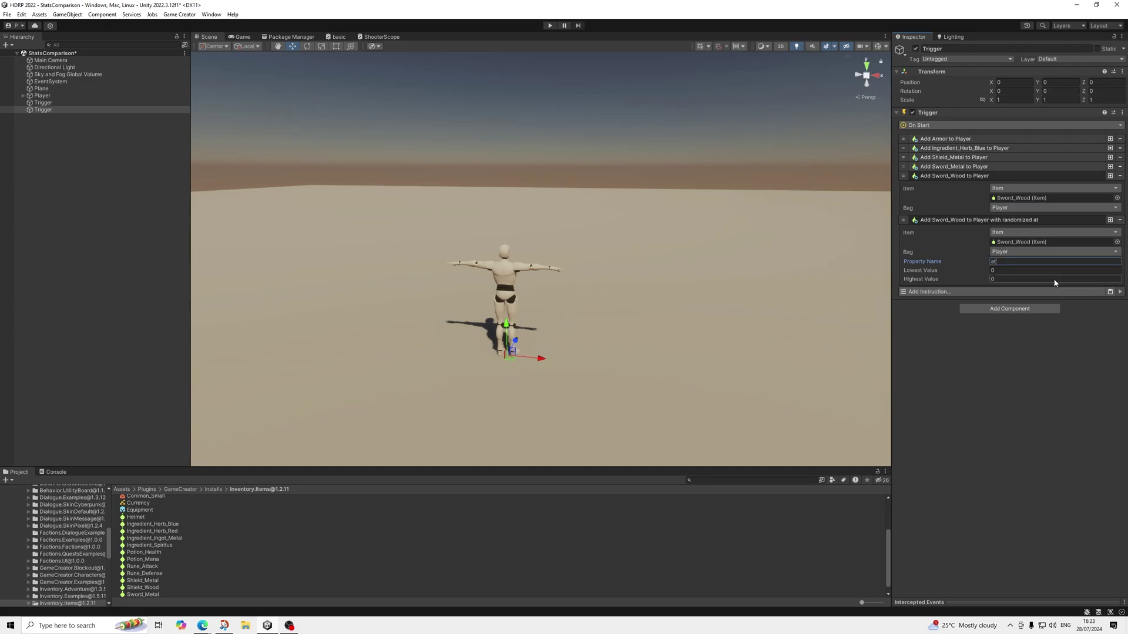
left_click(998, 271)
type("6")
key("Tab")
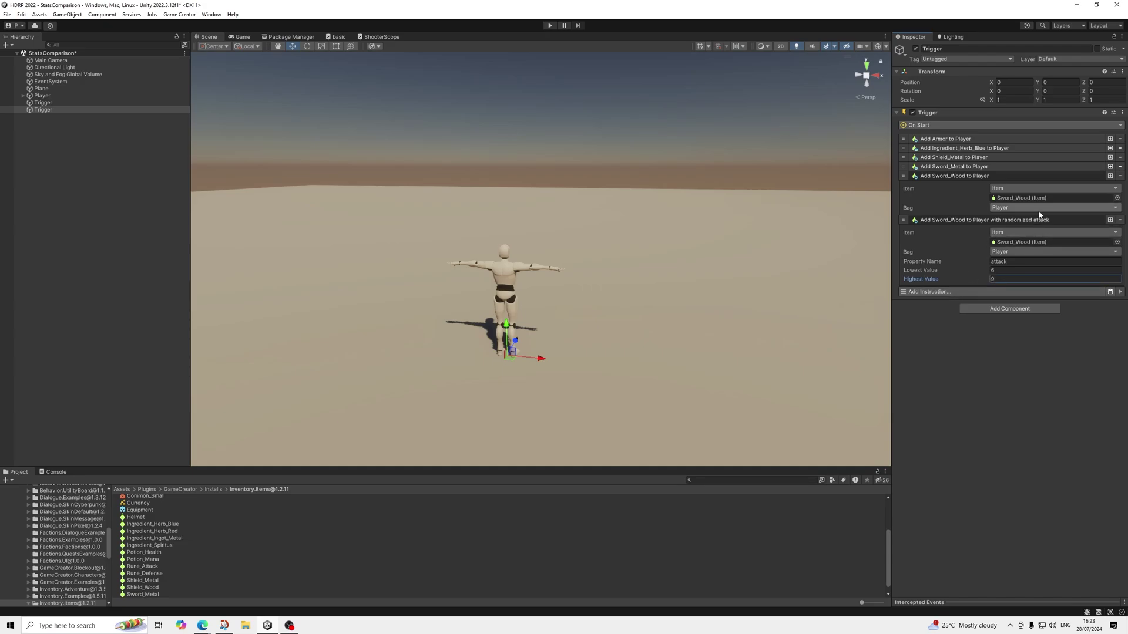
left_click(1011, 242)
left_click(143, 595)
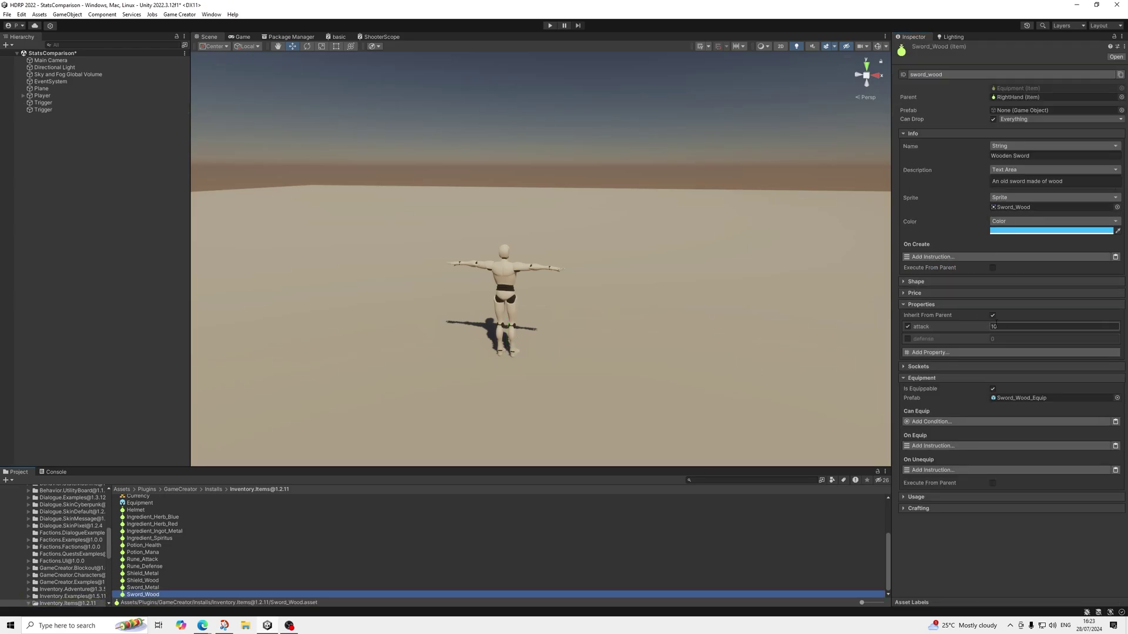
key("Return")
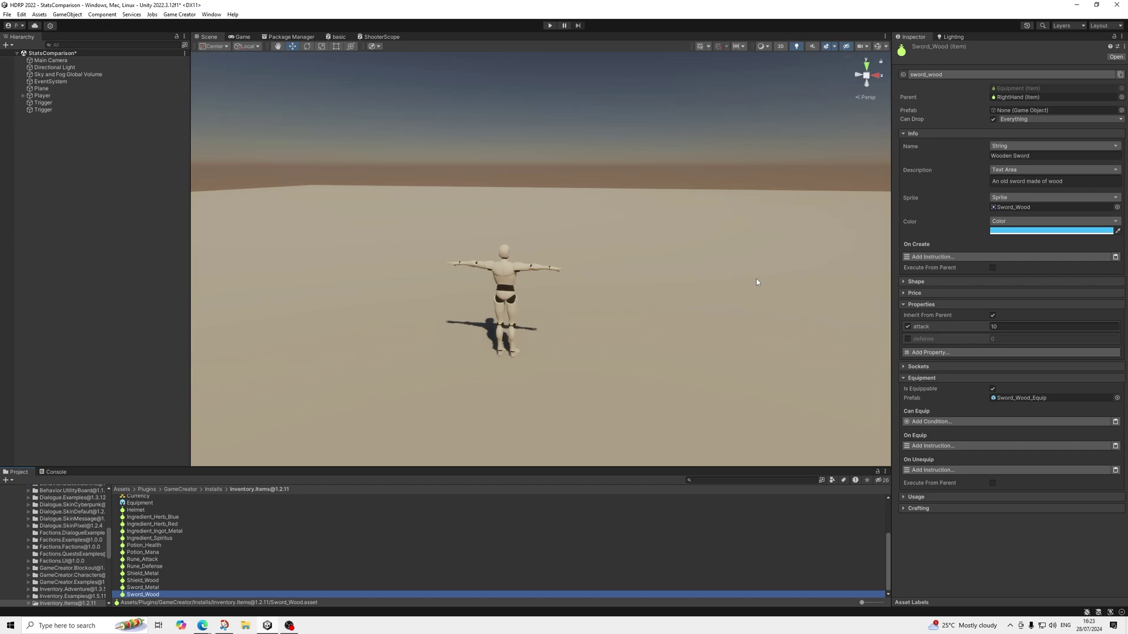
left_click(55, 109)
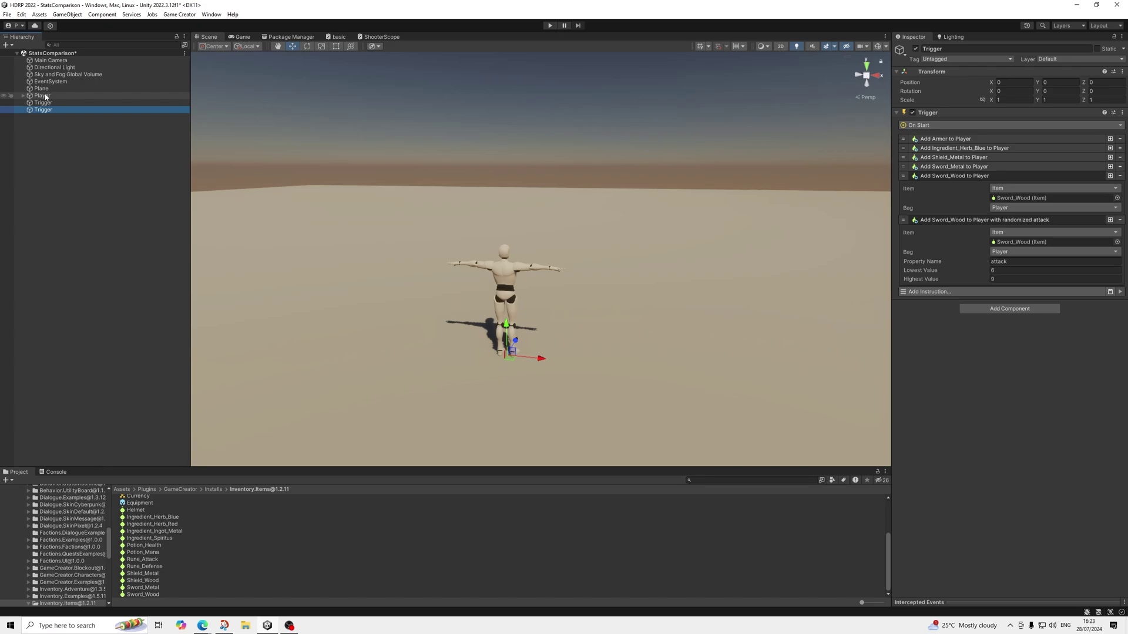
left_click(44, 96)
scroll(940, 329, "down", 5)
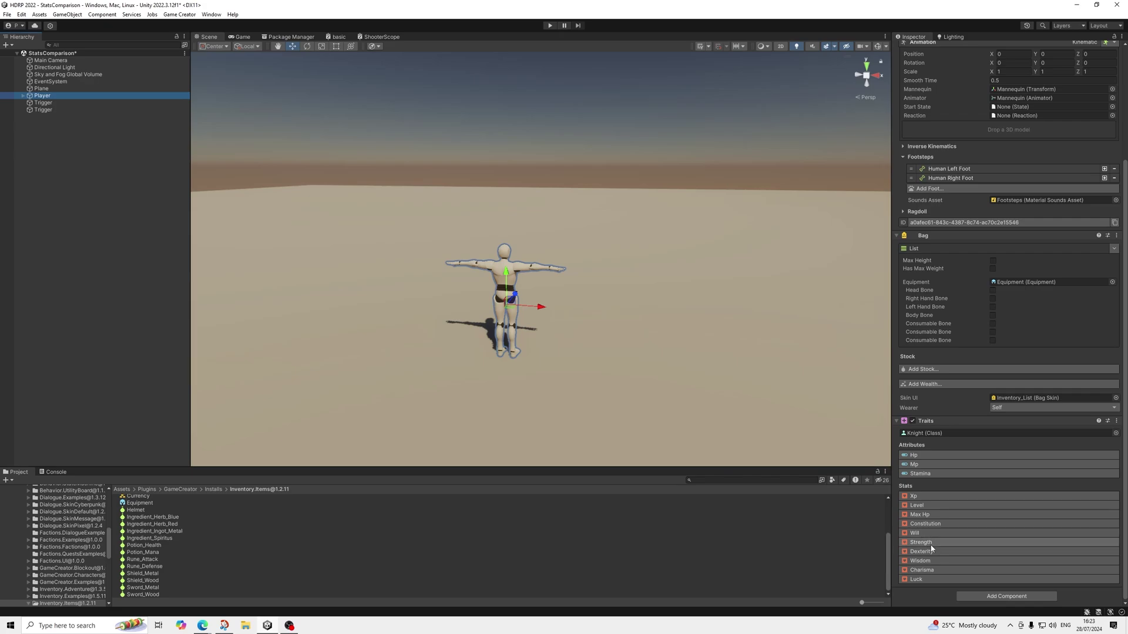
left_click(921, 543)
left_click(921, 543)
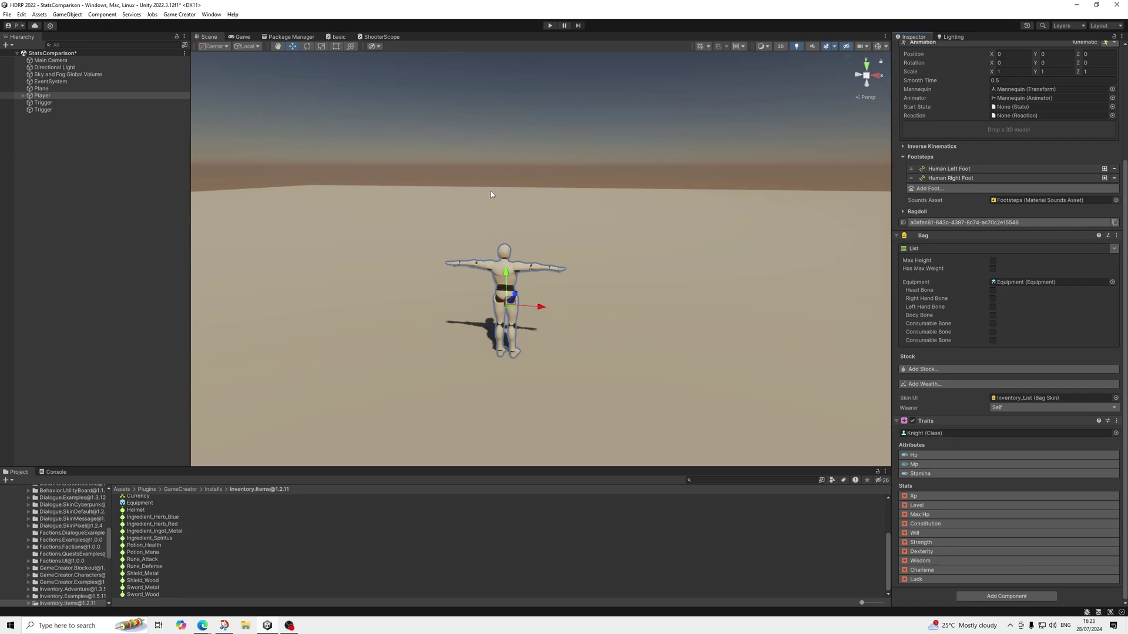
left_click(552, 26)
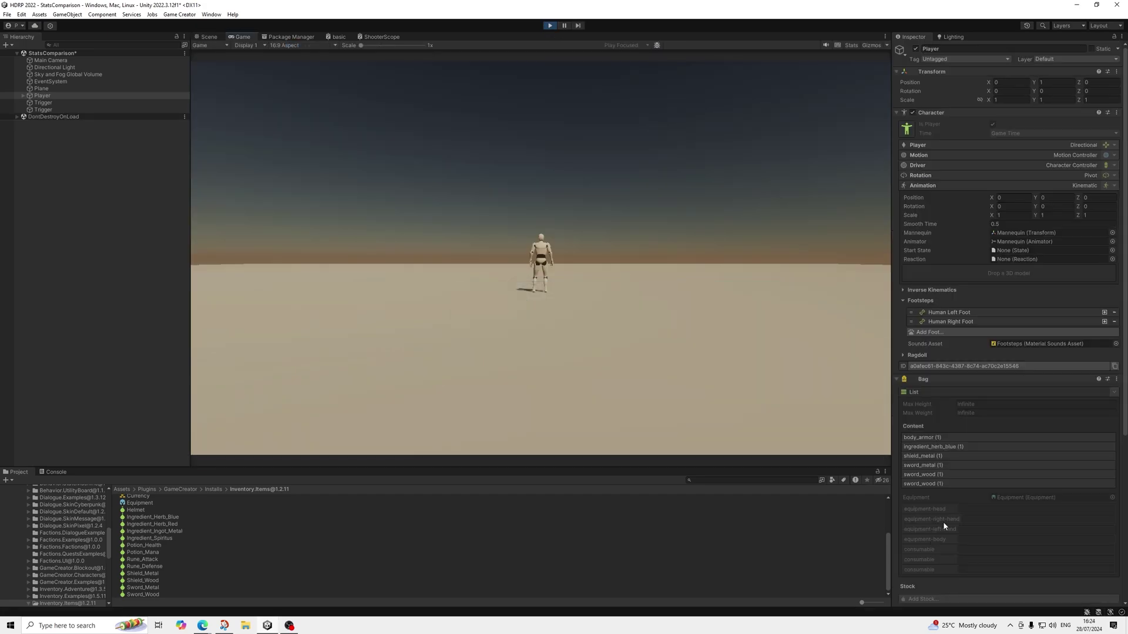
scroll(943, 522, "down", 10)
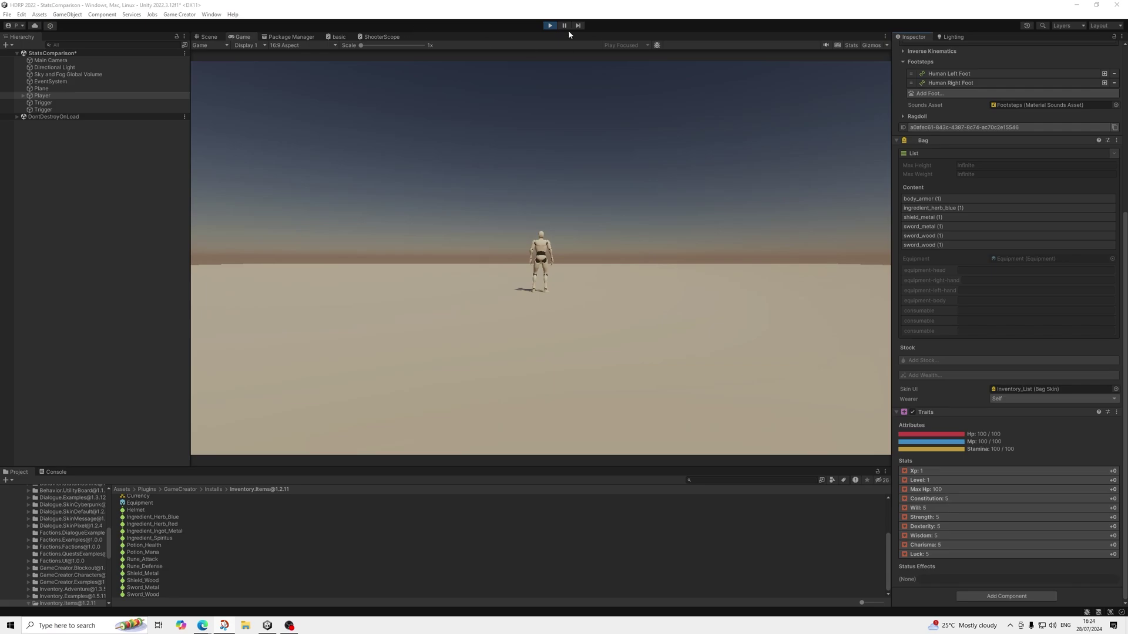
left_click(552, 27)
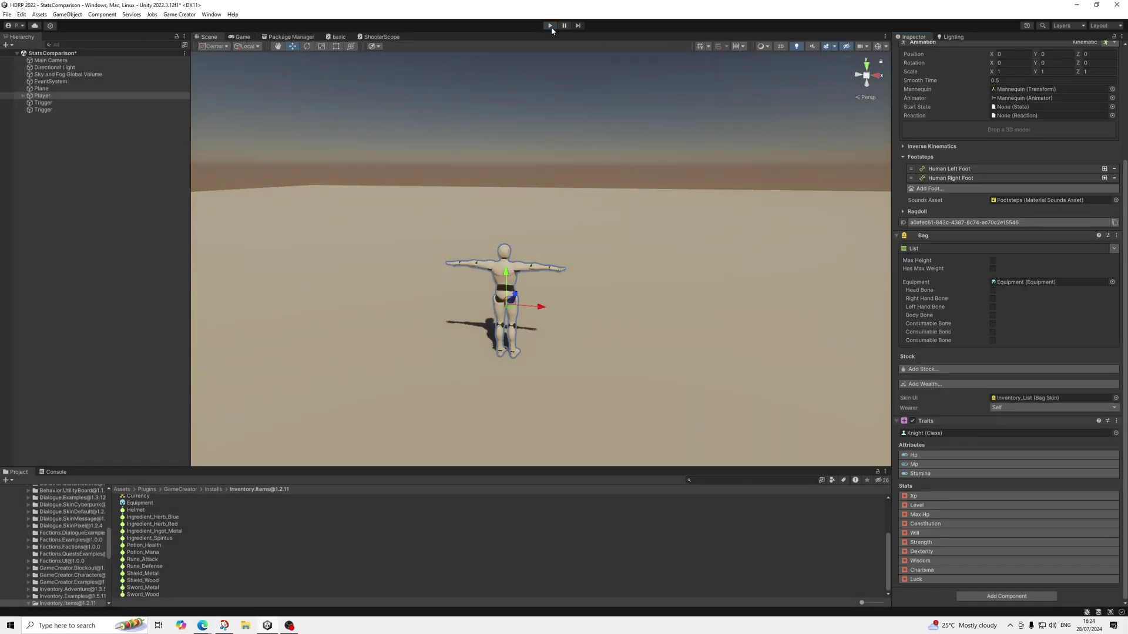
- Copy the Trigger's randomized Sword_Wood instruction and create a new Actions object in the scene
left_click(47, 110)
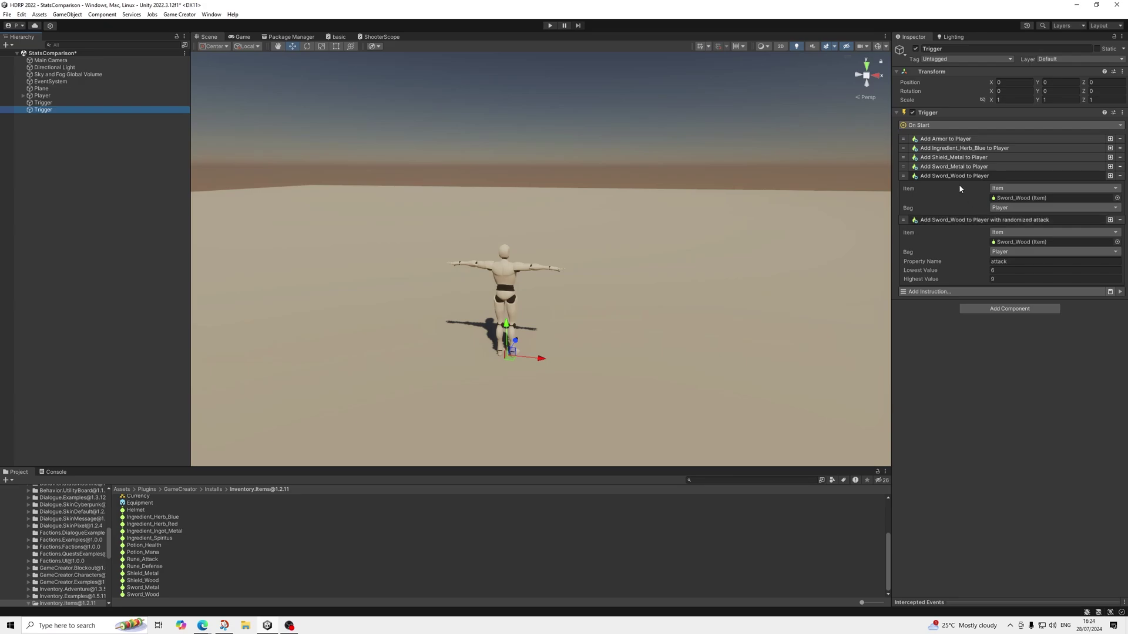
right_click(964, 224)
left_click(964, 224)
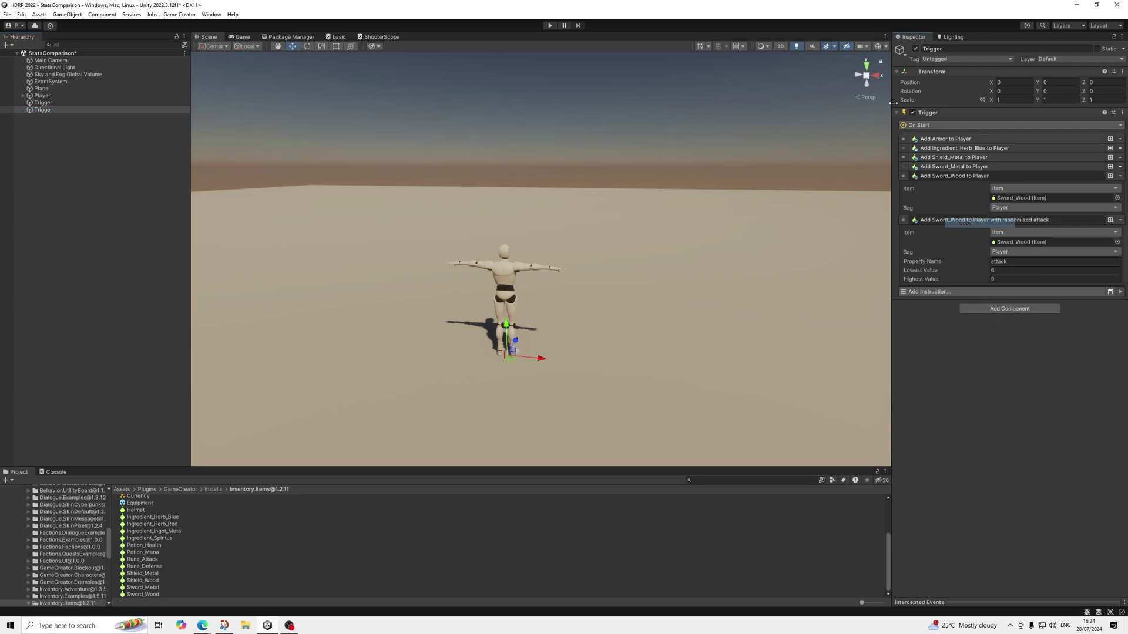
right_click(53, 133)
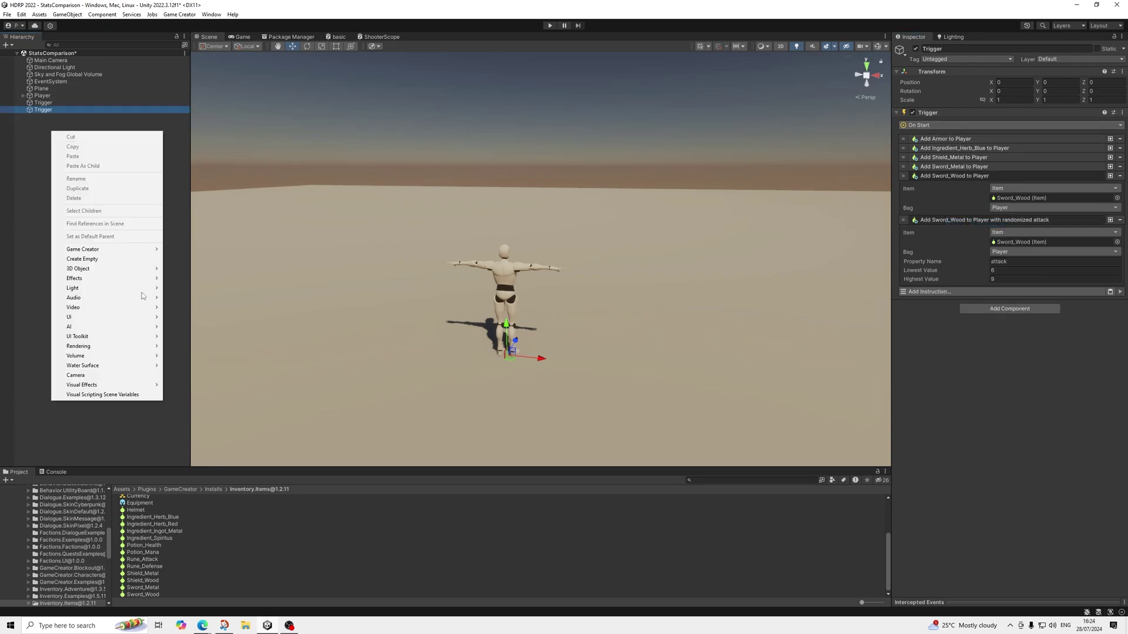
mouse_move(135, 252)
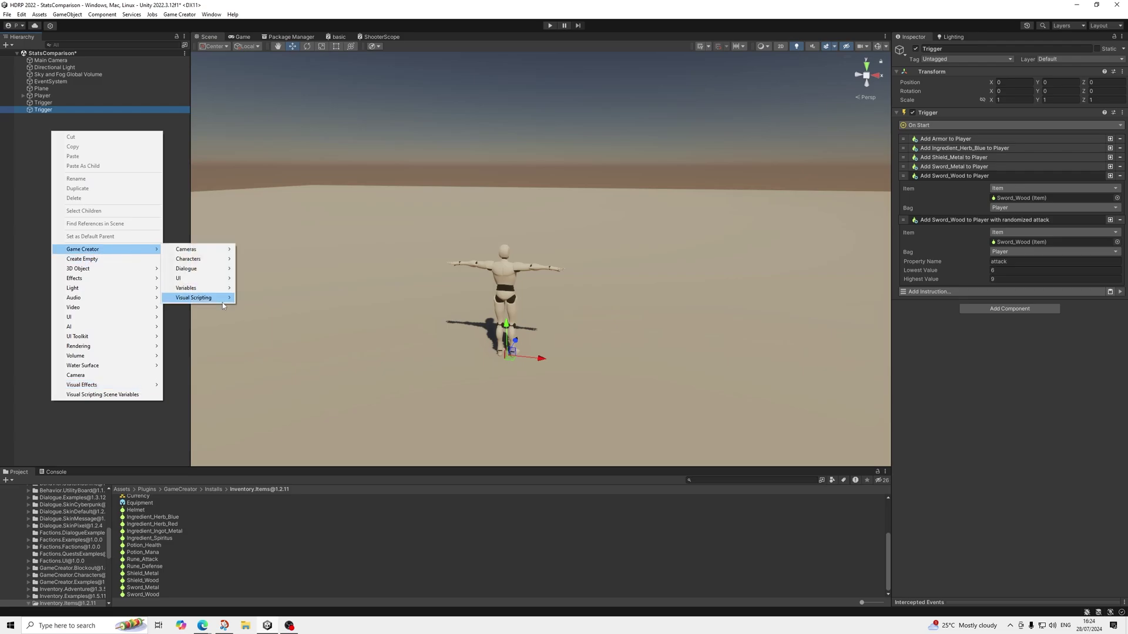
mouse_move(193, 297)
left_click(261, 298)
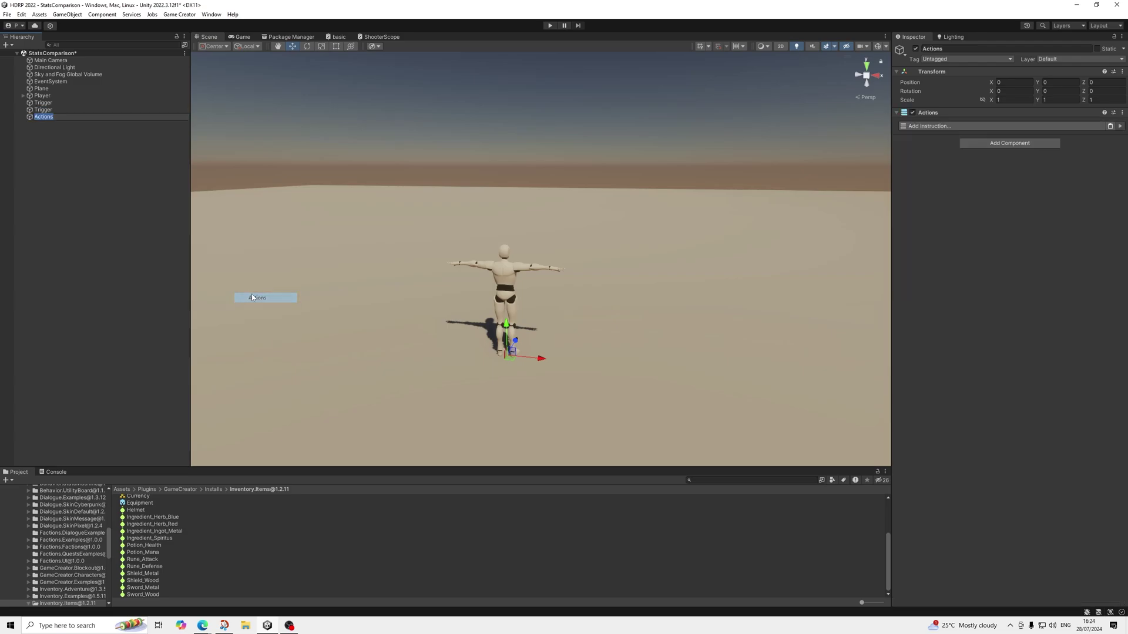
- Paste the Sword_Wood instruction into Actions, keeping its attack randomized between 6 and 9
left_click(1109, 125)
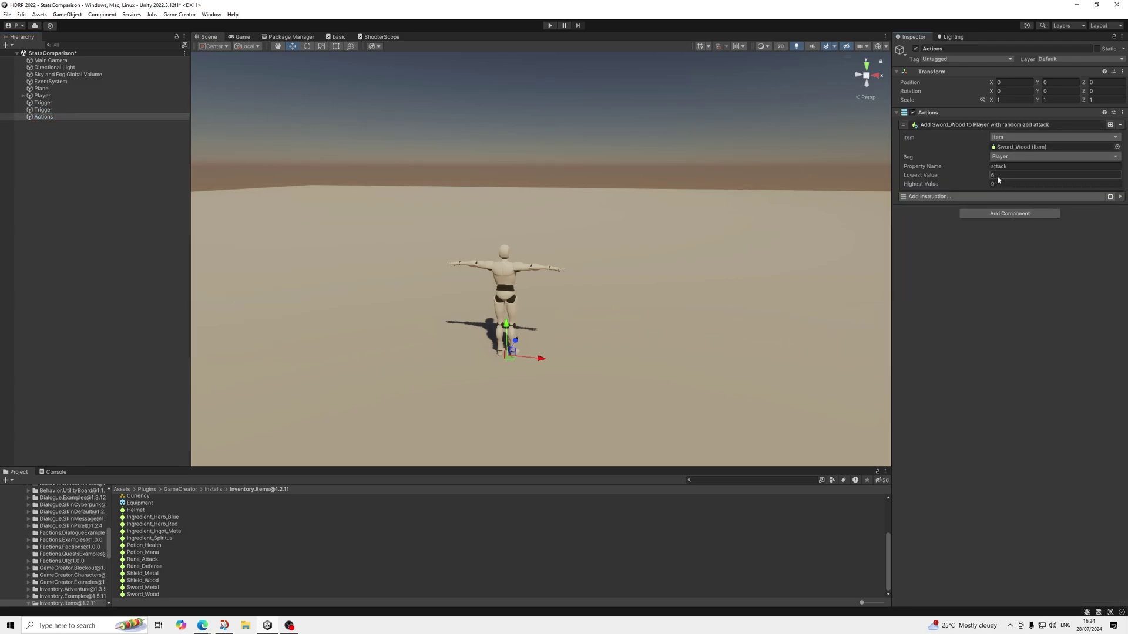
left_click(992, 184)
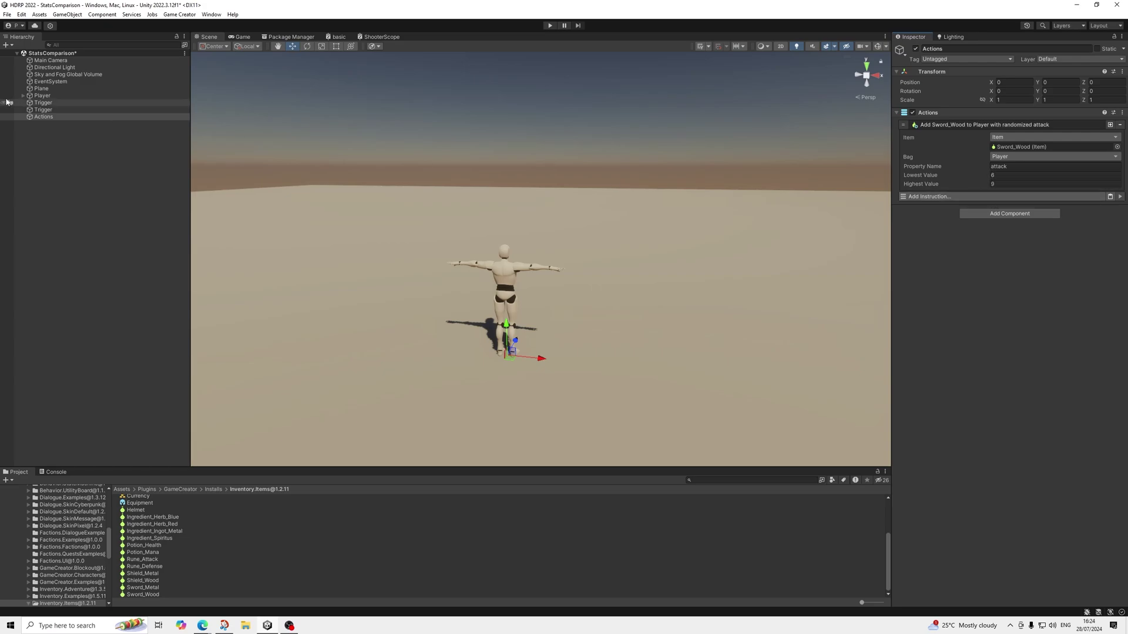
left_click(43, 109)
left_click(1120, 221)
left_click(23, 116)
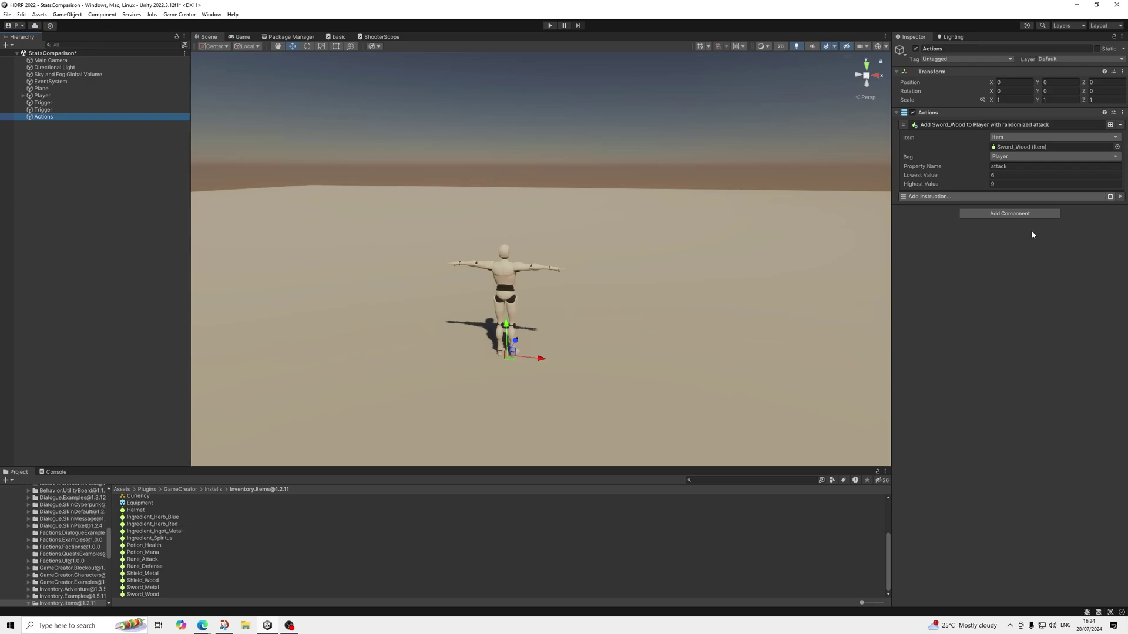
- Add a Change Stat instruction to Sword_Wood's On Equip that adds to the Strength stat
double_click(1016, 147)
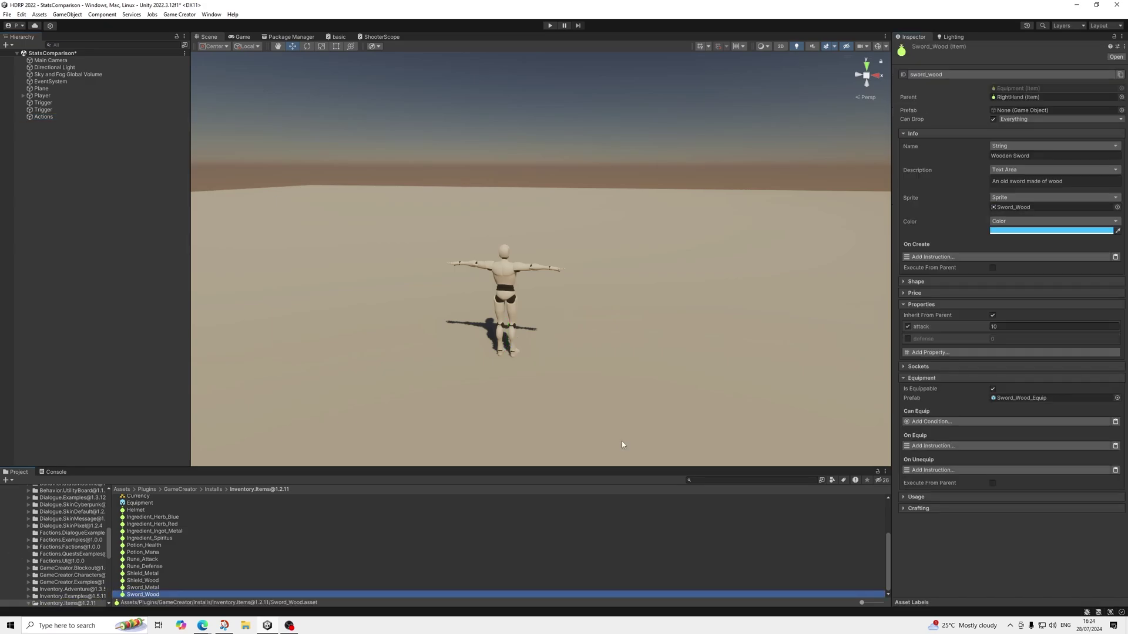
left_click(920, 446)
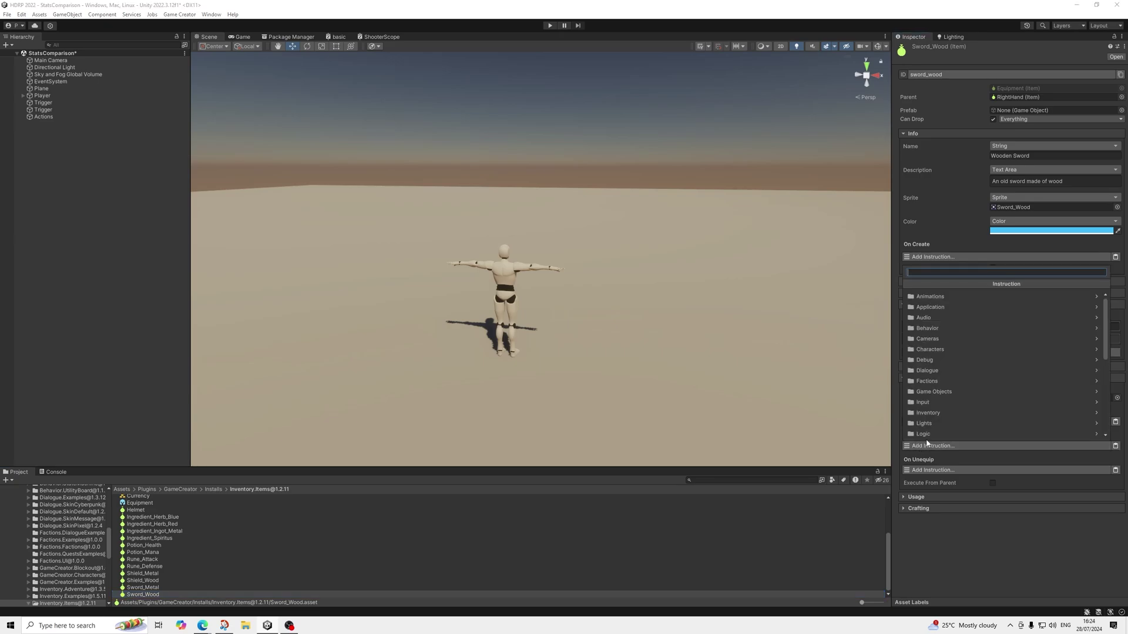
scroll(927, 411, "down", 2)
left_click(927, 433)
left_click(922, 295)
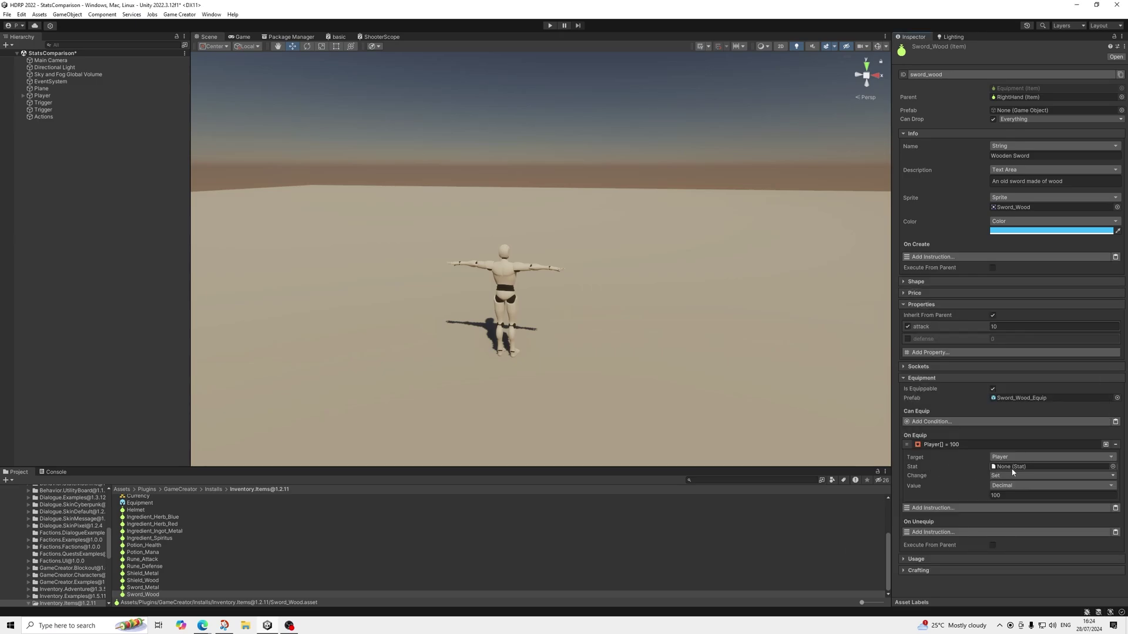
left_click(1113, 467)
left_click(732, 420)
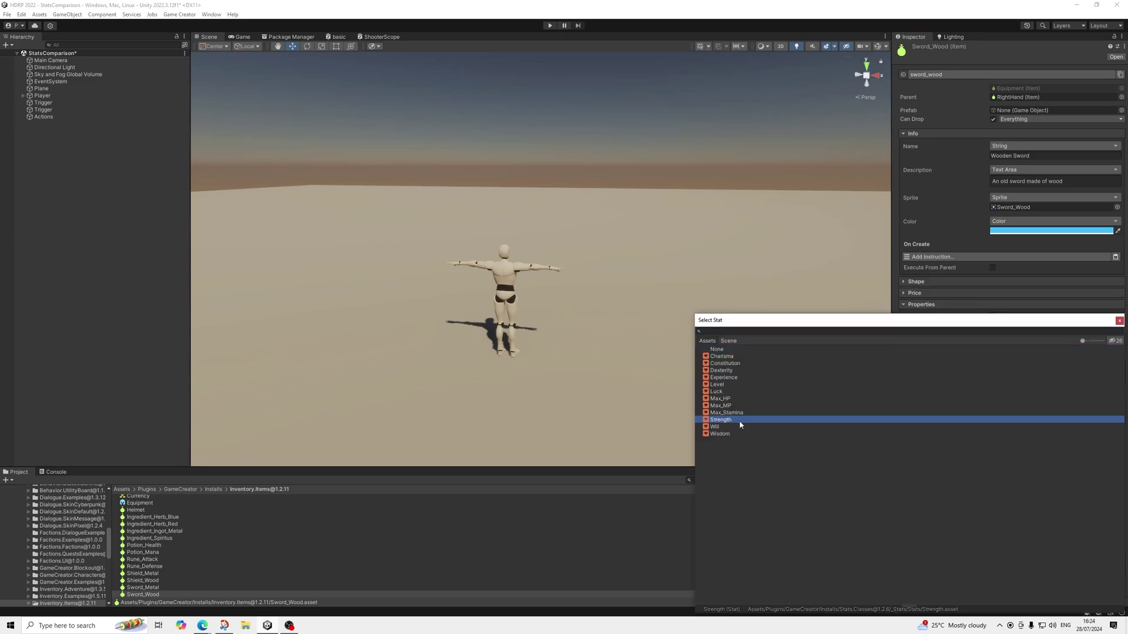
double_click(739, 421)
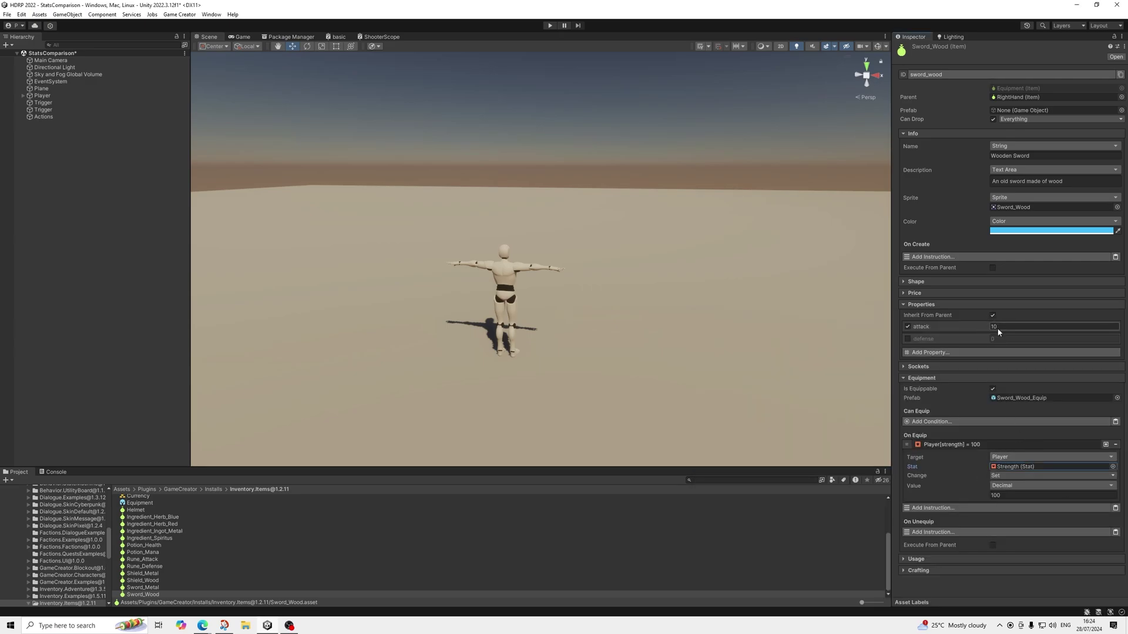
left_click(995, 477)
left_click(999, 495)
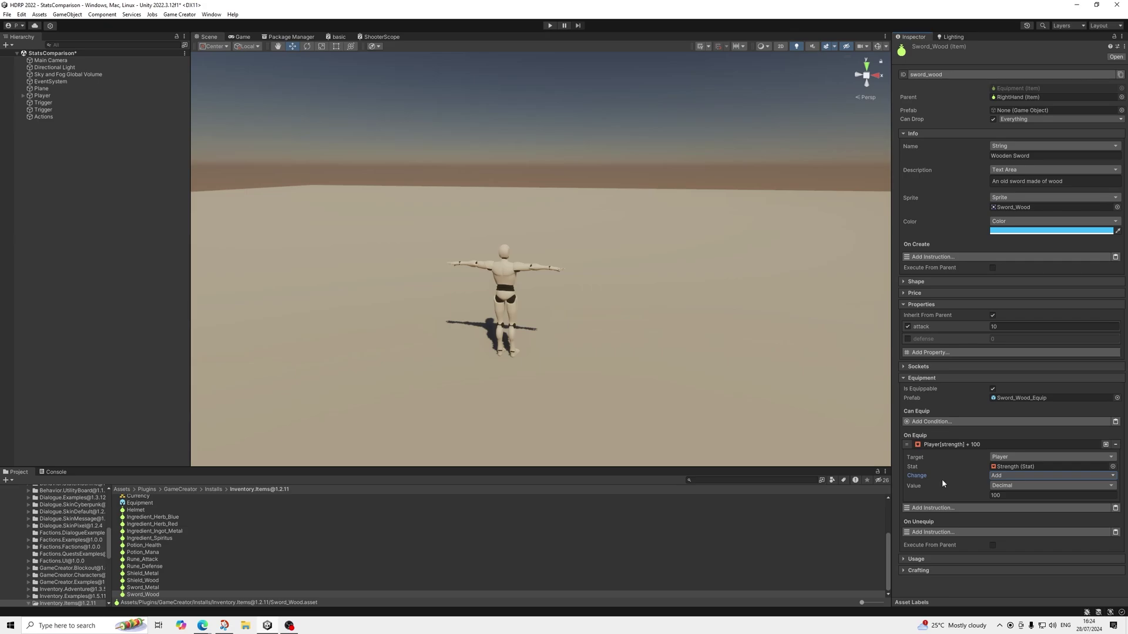
- Set the On Equip value to the Player's Sword_Wood item property 'attack'
left_click(1006, 486)
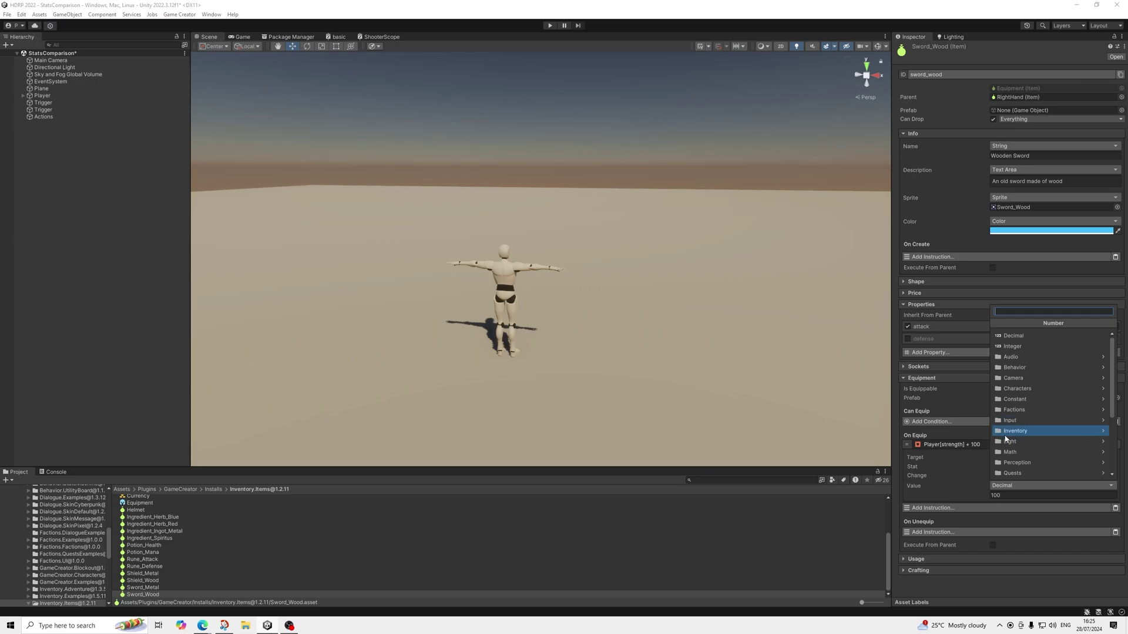
left_click(1006, 434)
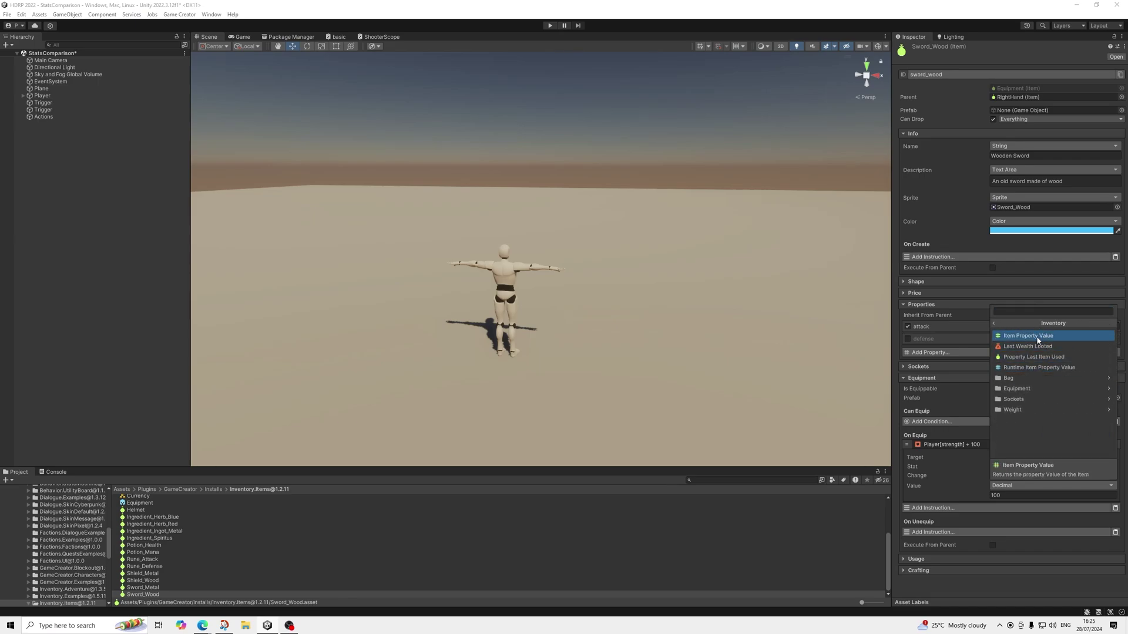
left_click(1039, 337)
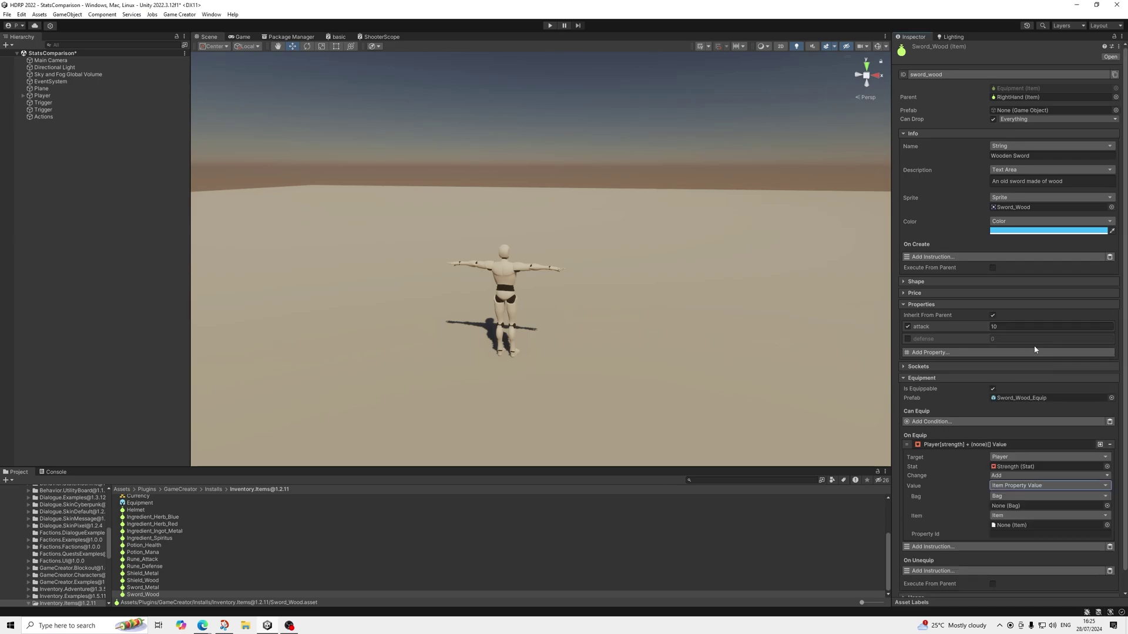
left_click(1003, 498)
left_click(1016, 390)
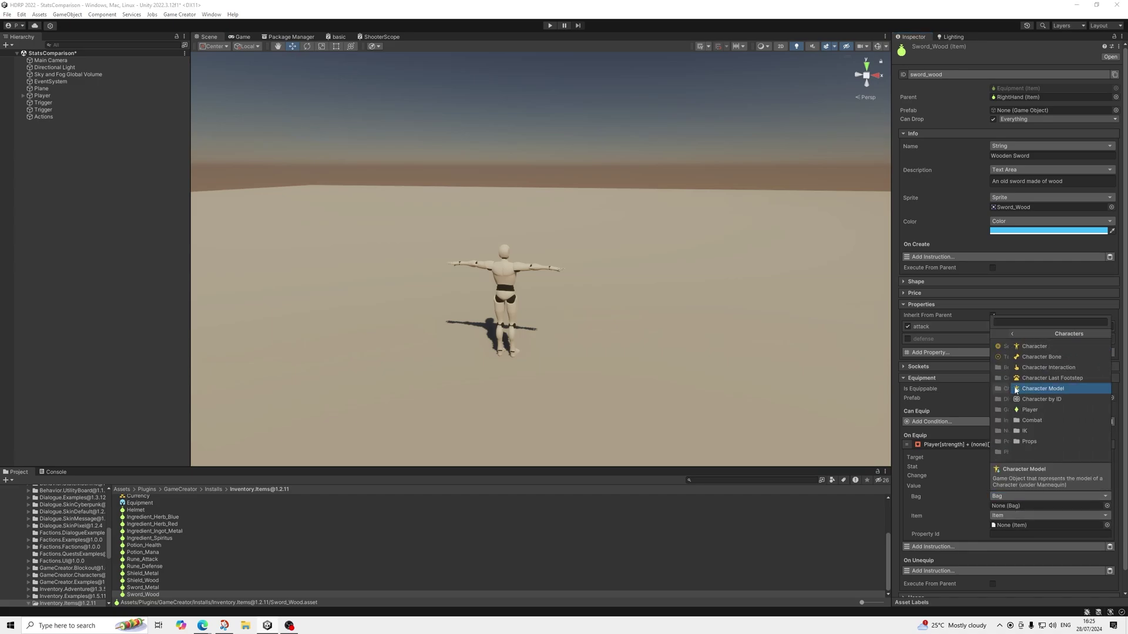
left_click(1023, 409)
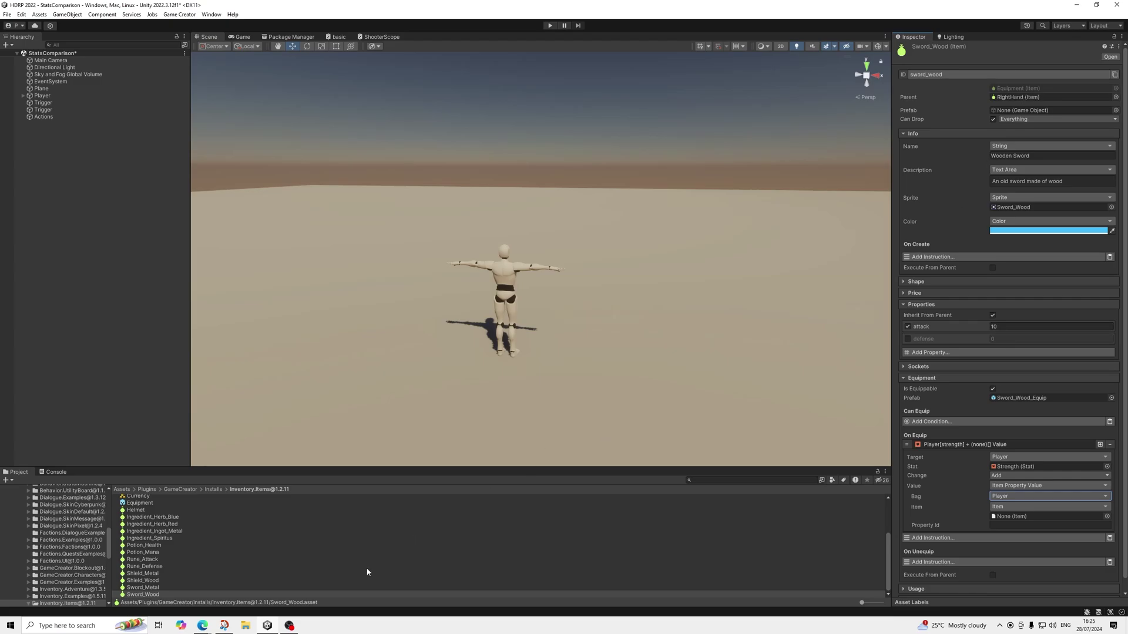
left_click_drag(364, 595, 1009, 517)
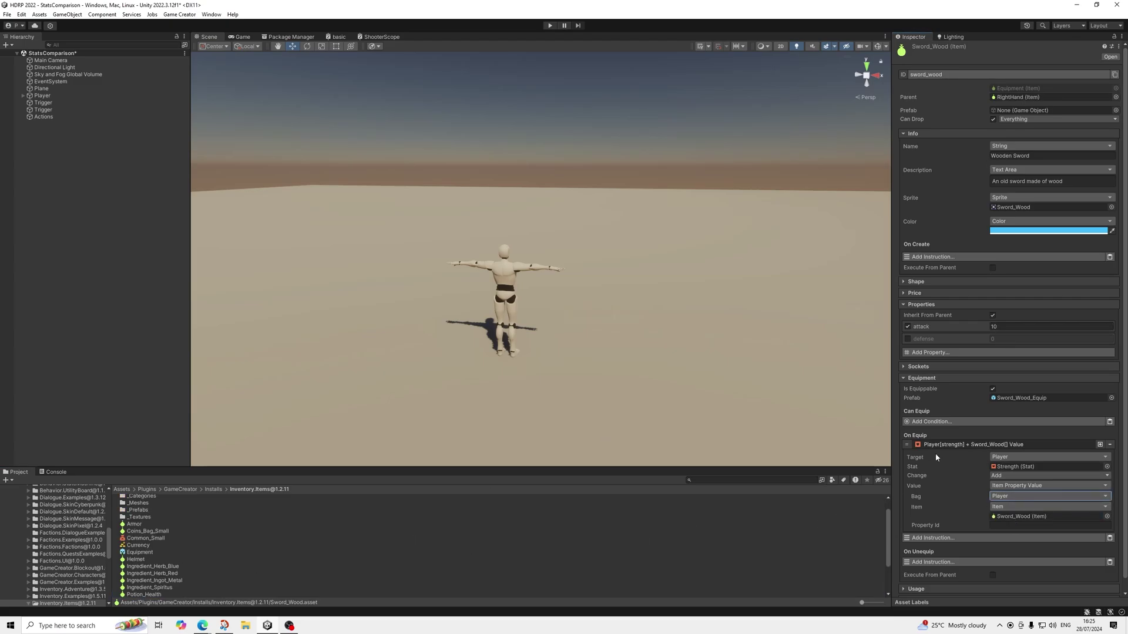
left_click(1006, 525)
type("attack")
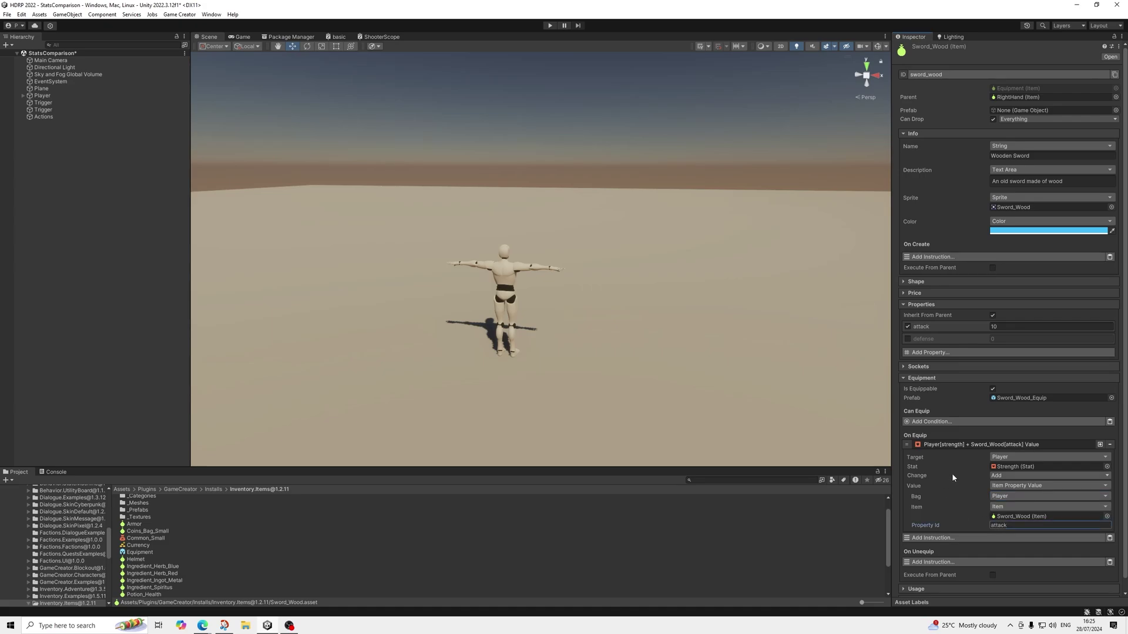
- Copy the stat instruction into On Unequip and set its Change to Subtract
left_click(998, 458)
left_click(999, 458)
scroll(998, 458, "down", 1)
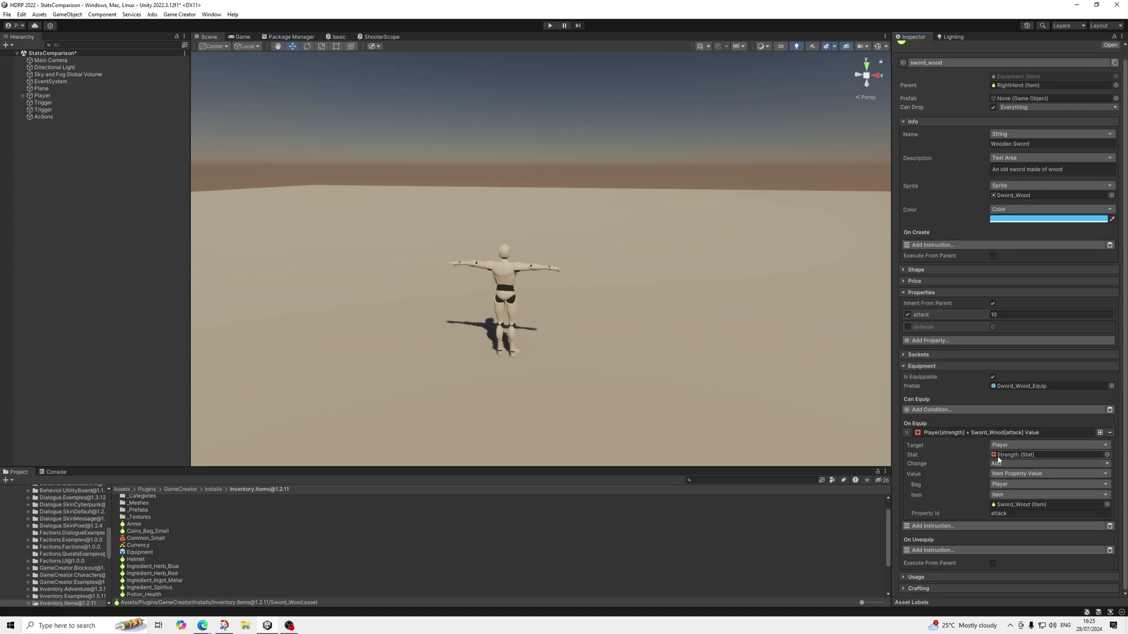
left_click(1109, 551)
scroll(1034, 529, "down", 5)
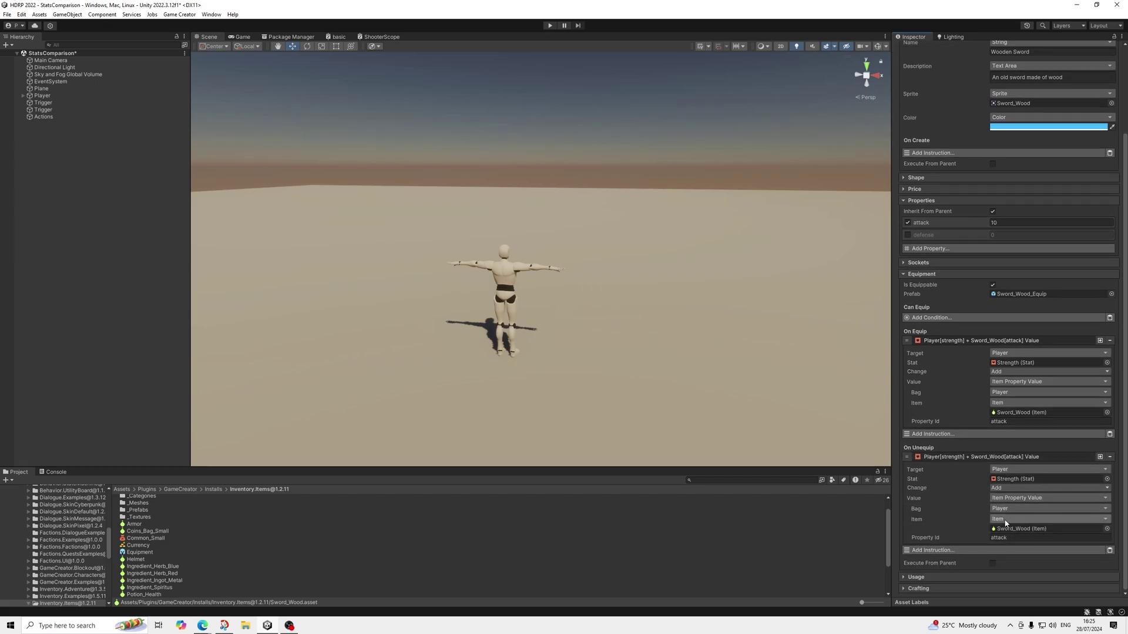
left_click(1006, 488)
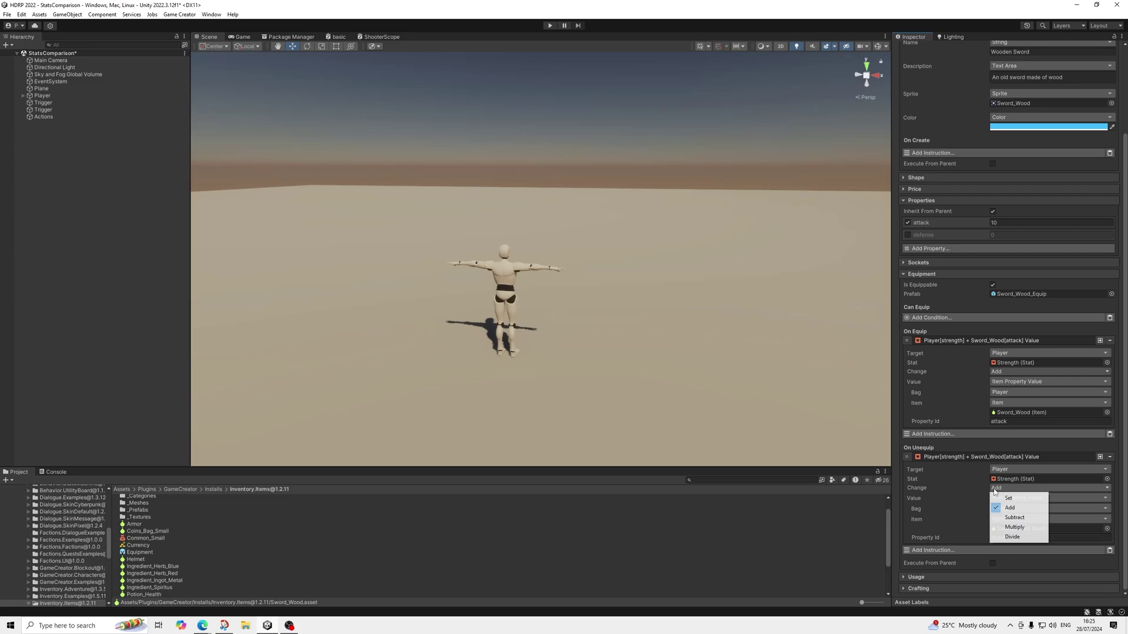
left_click(1005, 519)
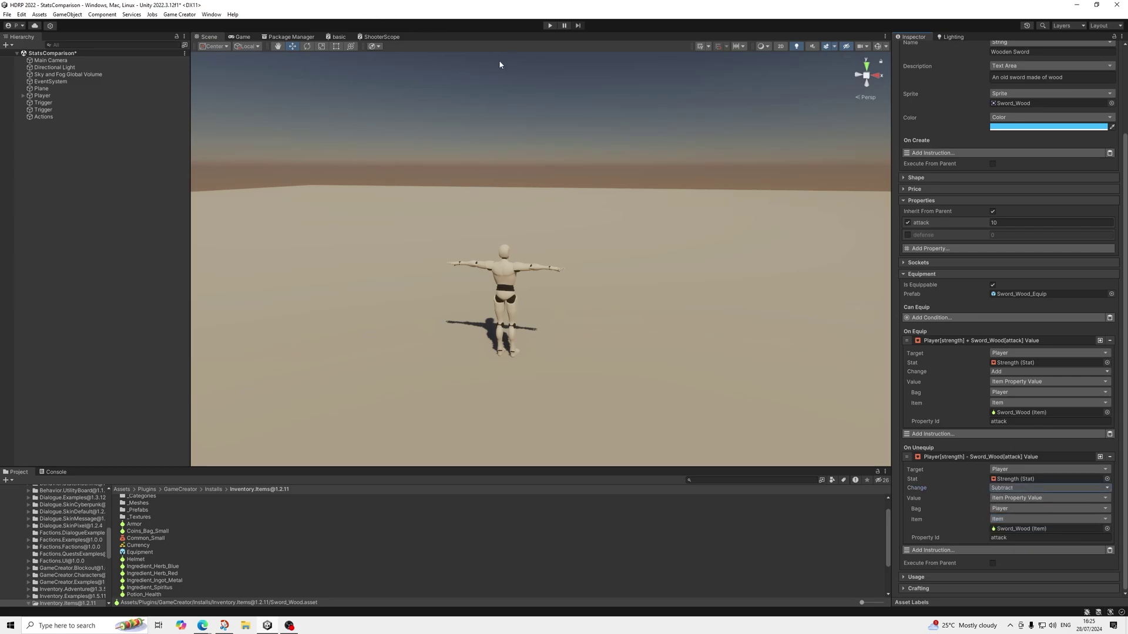
- Play the game and check the Wooden Sword's attack stat in the inventory
left_click(550, 26)
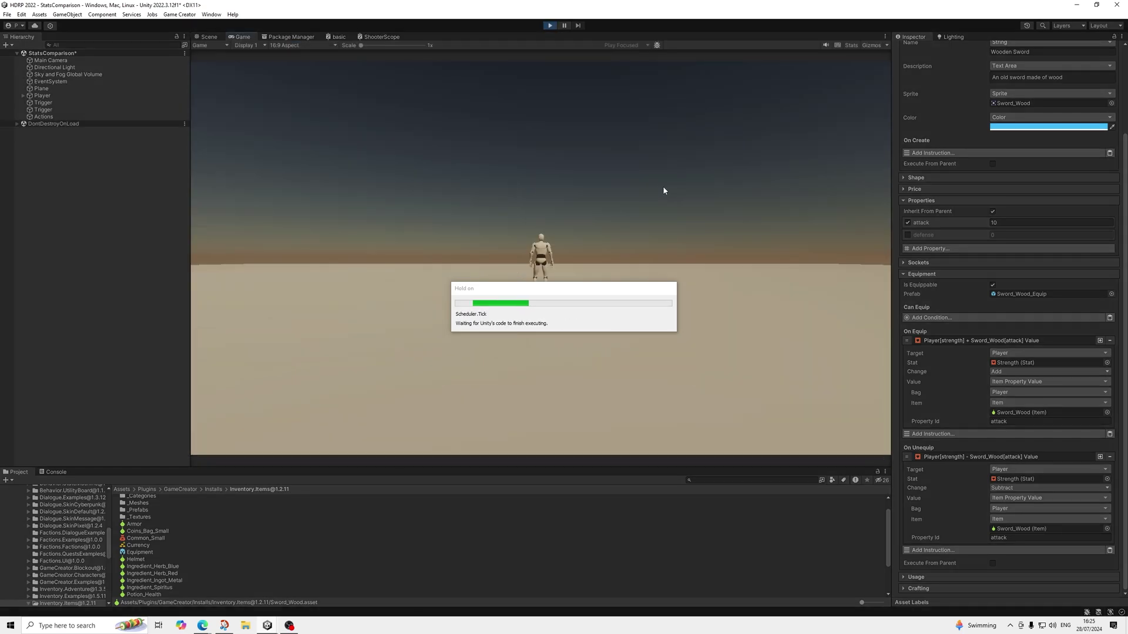
left_click(59, 117)
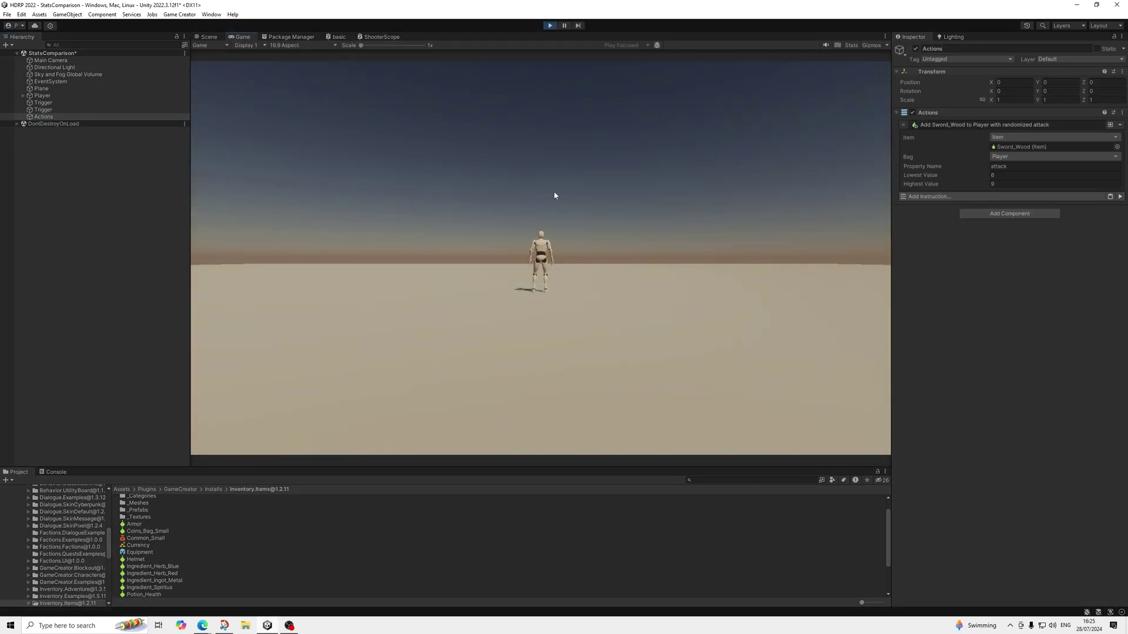
key("i")
left_click(419, 169)
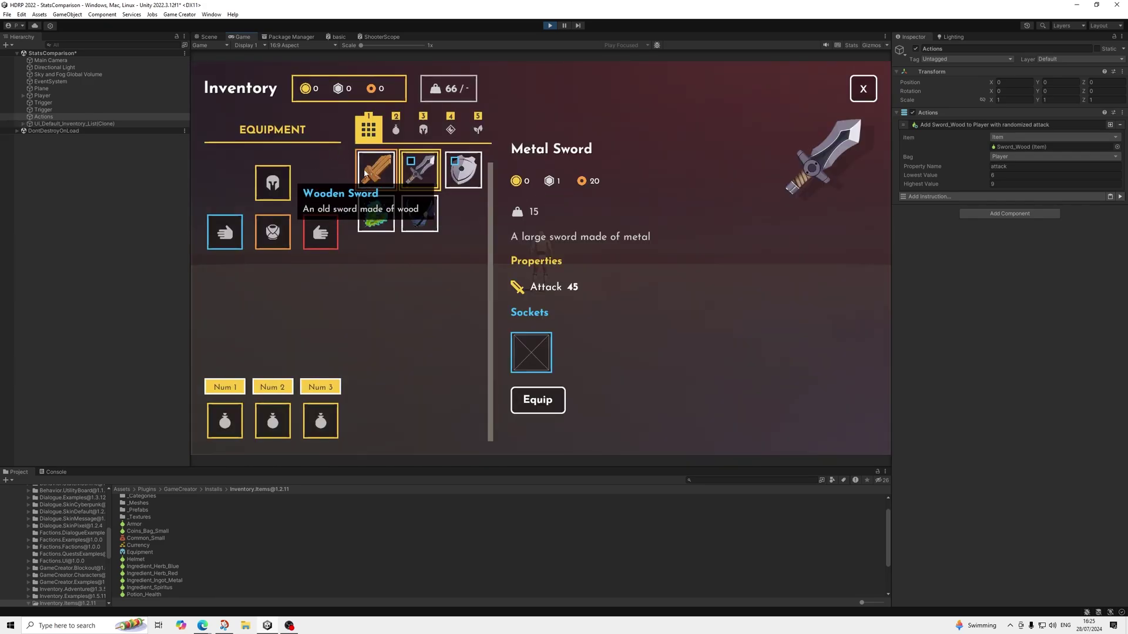
left_click(364, 172)
left_click(861, 96)
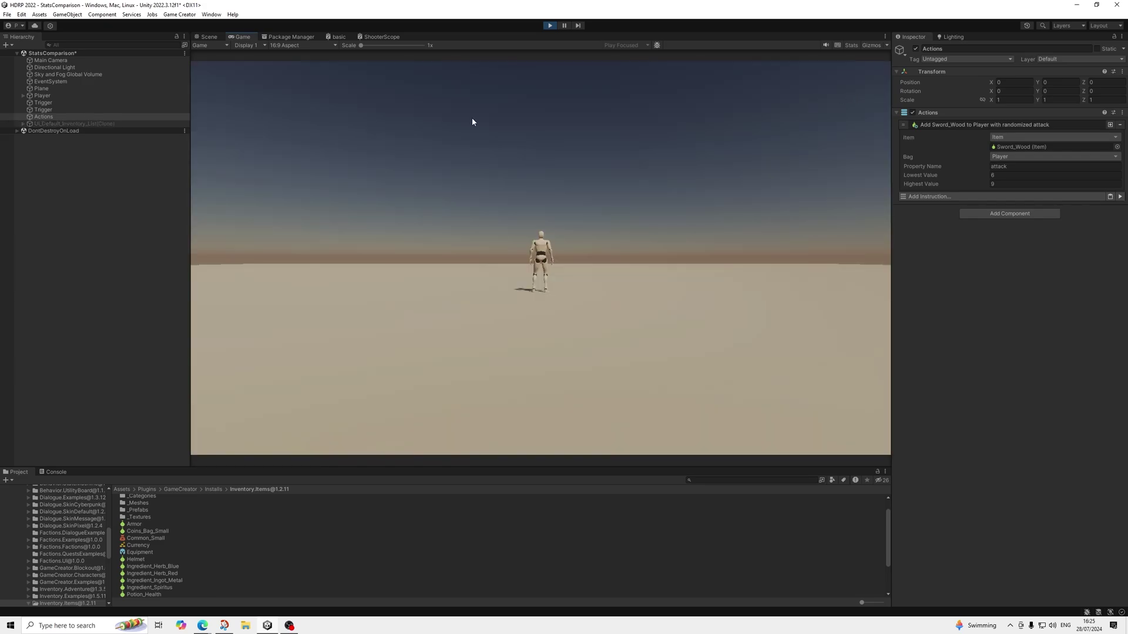
- Stop play and delete the Add Sword_Wood instruction from the Trigger's On Start
left_click(66, 110)
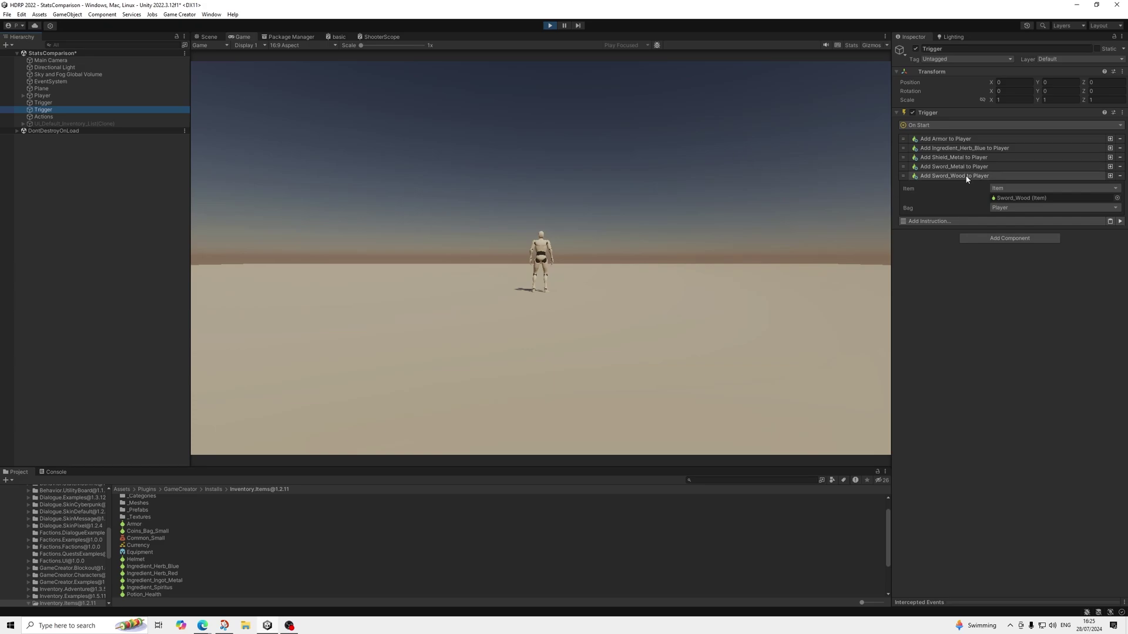
left_click(551, 27)
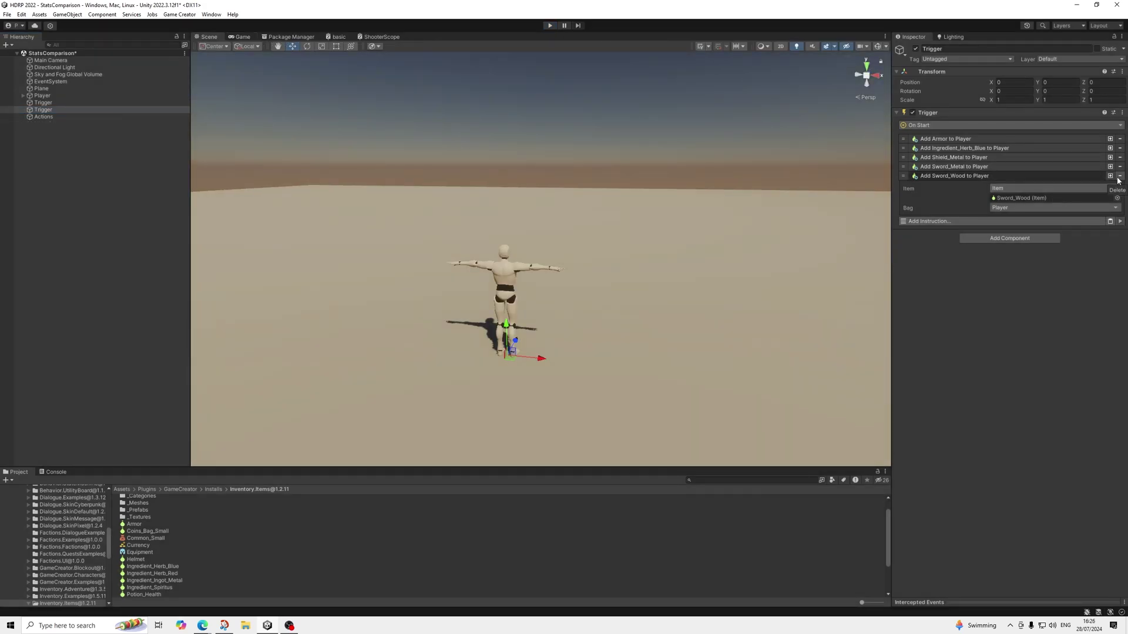
left_click(1119, 177)
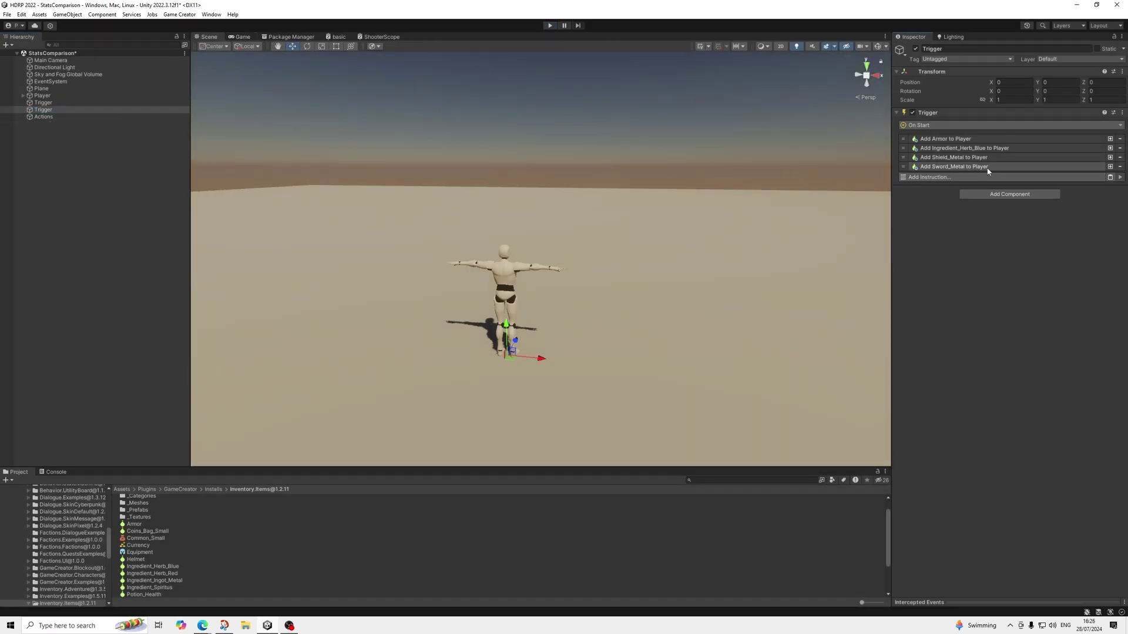
left_click(42, 117)
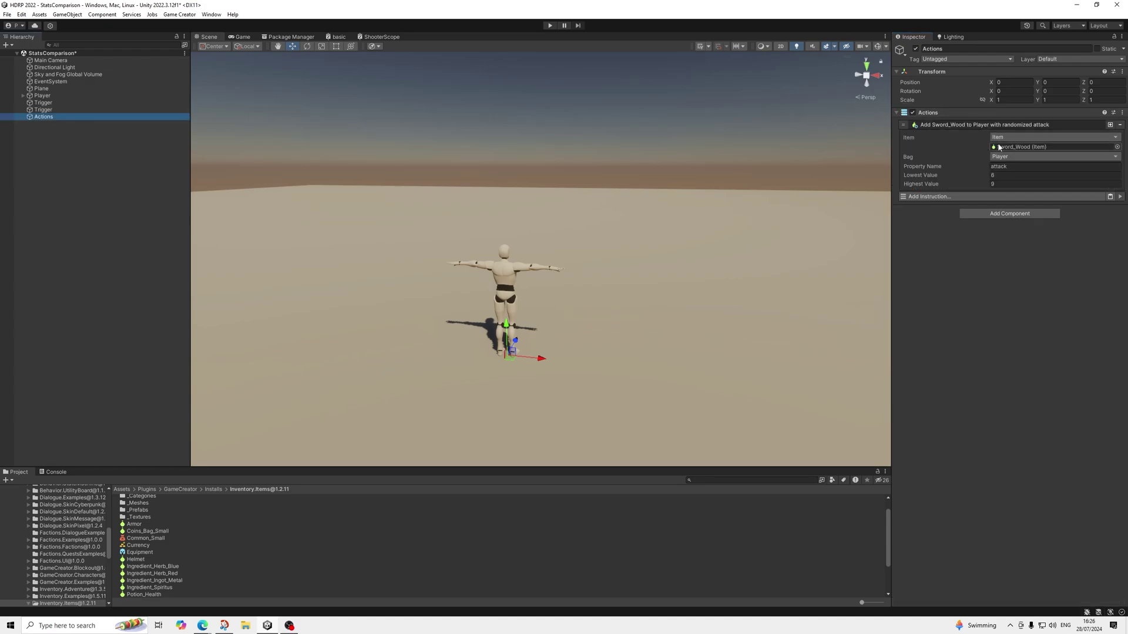
- Run the game again, check the sword in the inventory, then inspect the Actions object
left_click(550, 26)
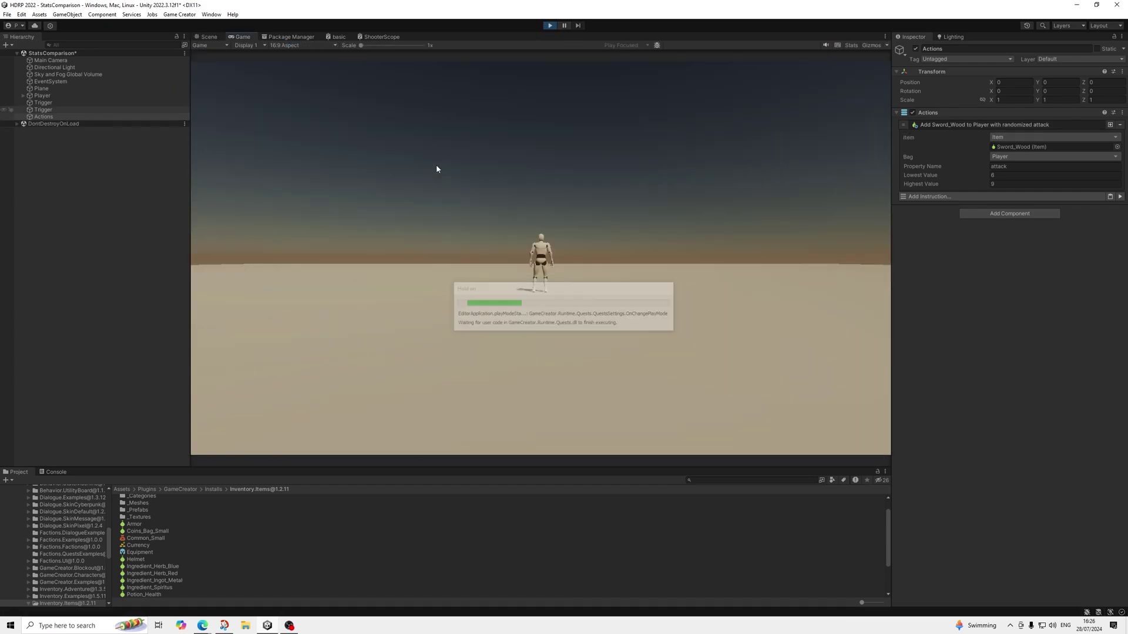
key("i")
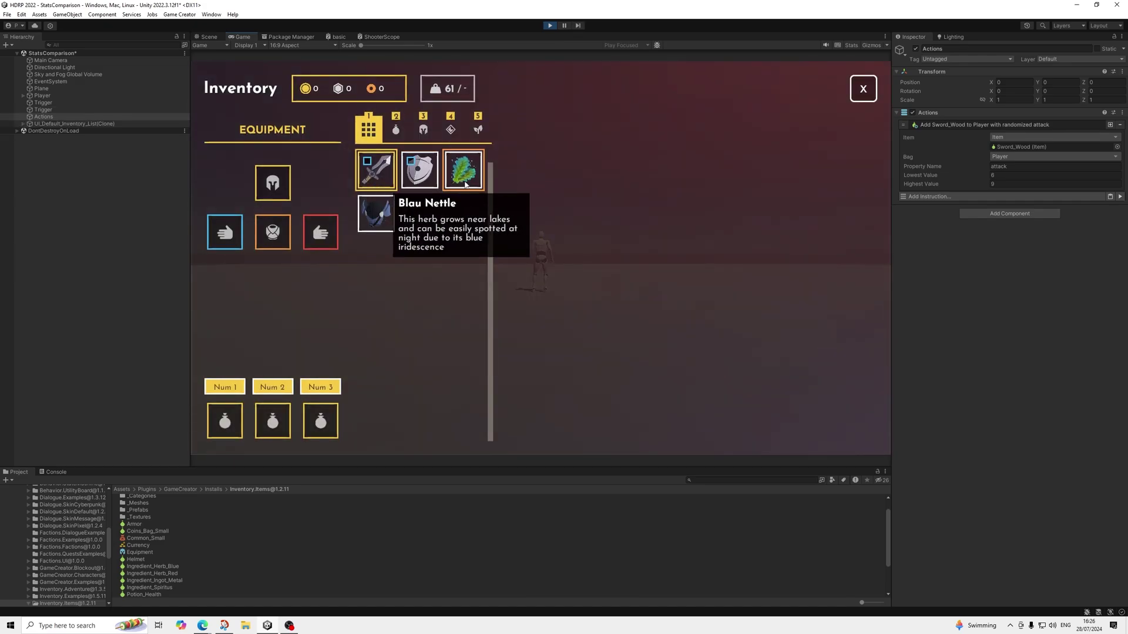
left_click(364, 173)
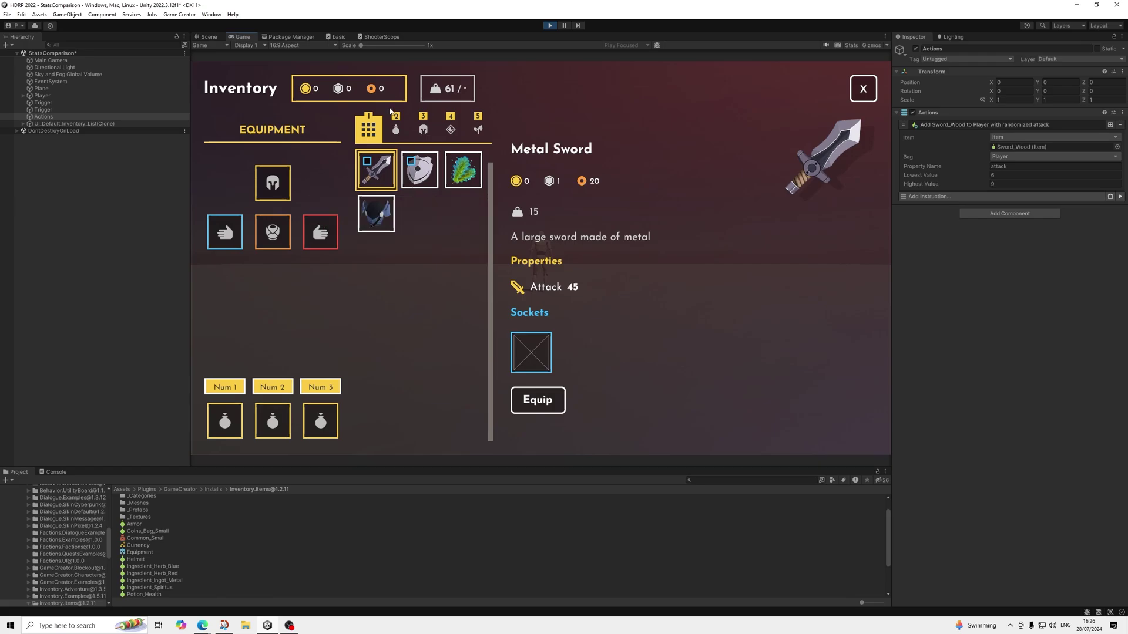
left_click(863, 88)
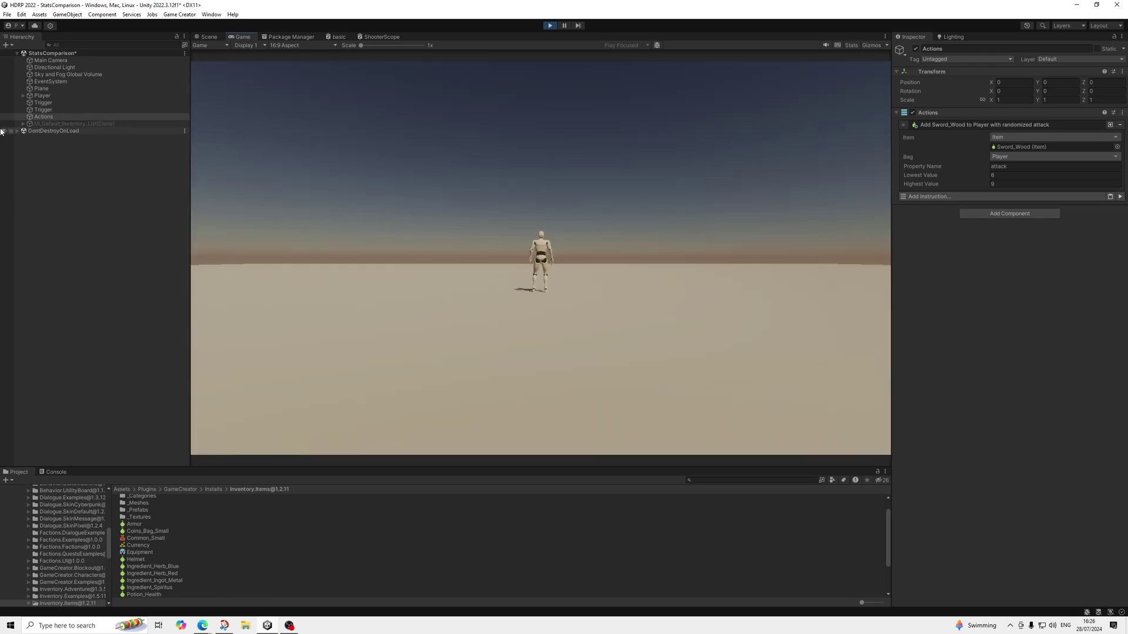
left_click(46, 117)
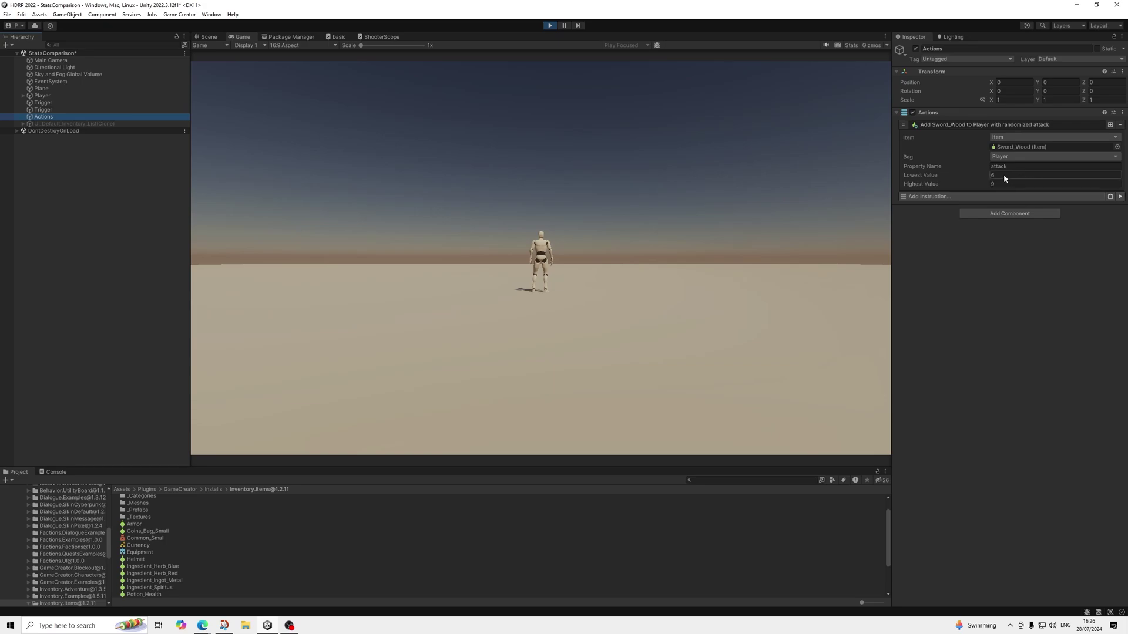
left_click(1120, 197)
scroll(144, 553, "down", 3)
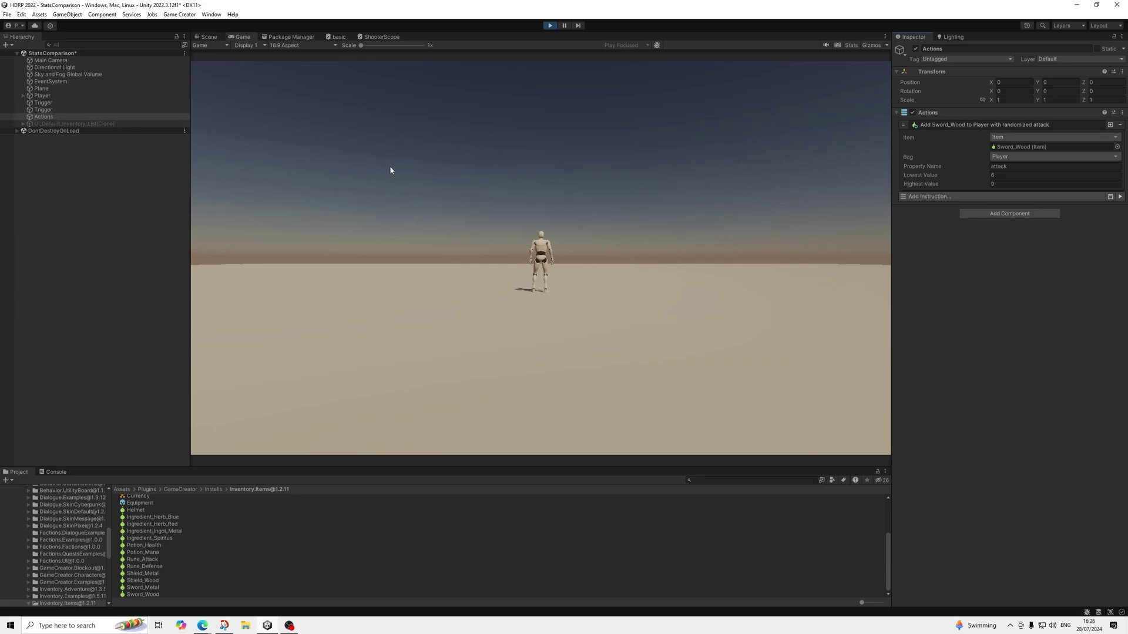
- Open the inventory and equip the Metal Sword
key("i")
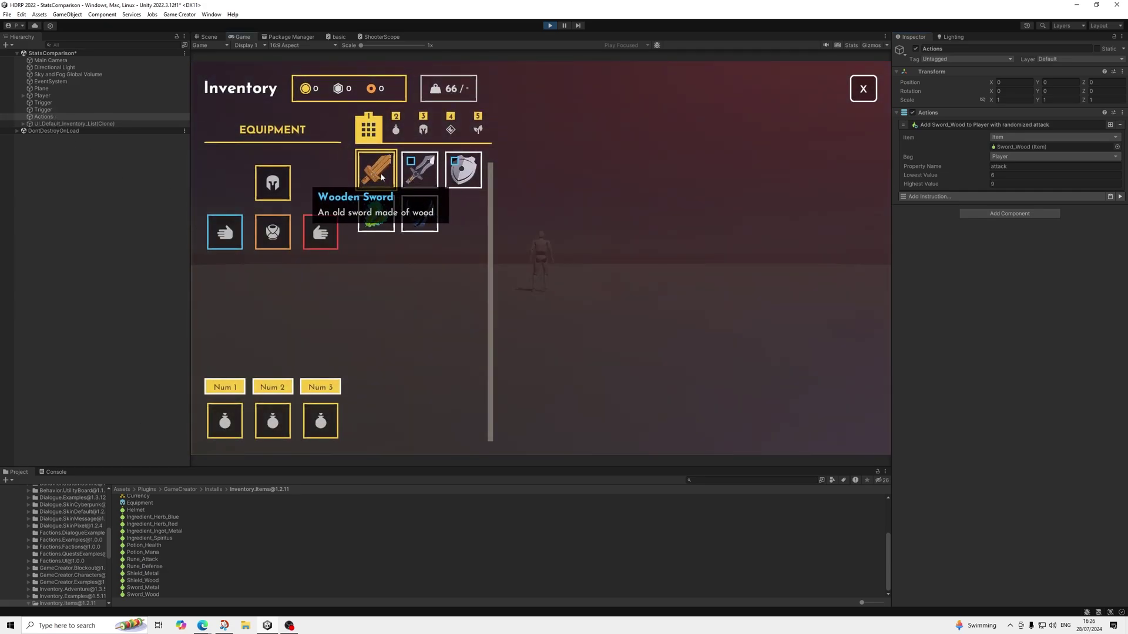
left_click(380, 176)
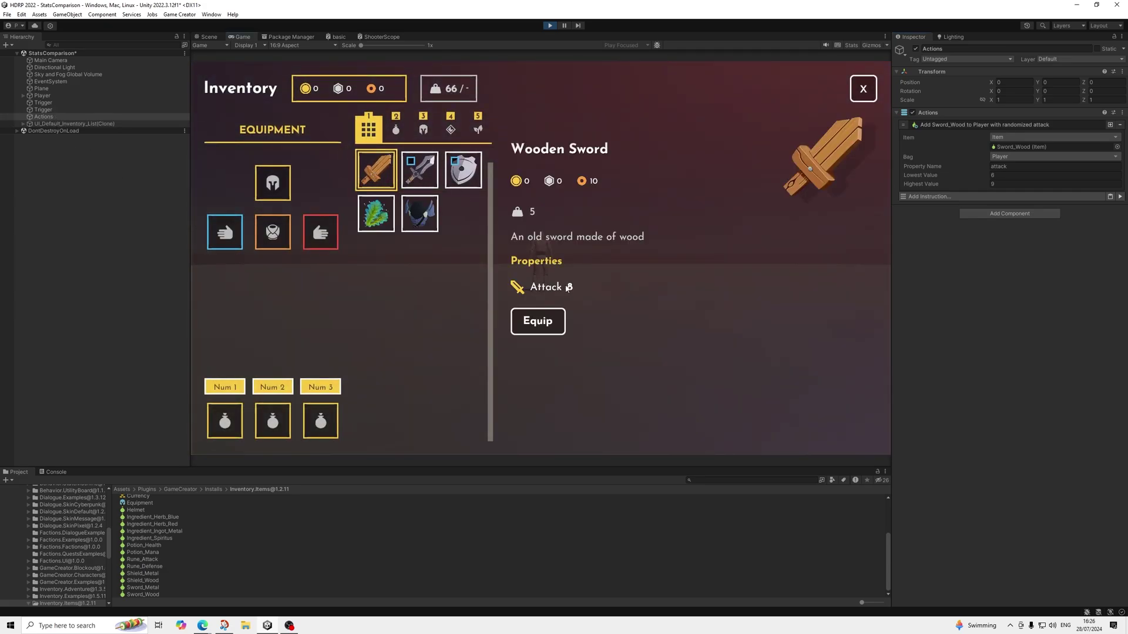
left_click(420, 168)
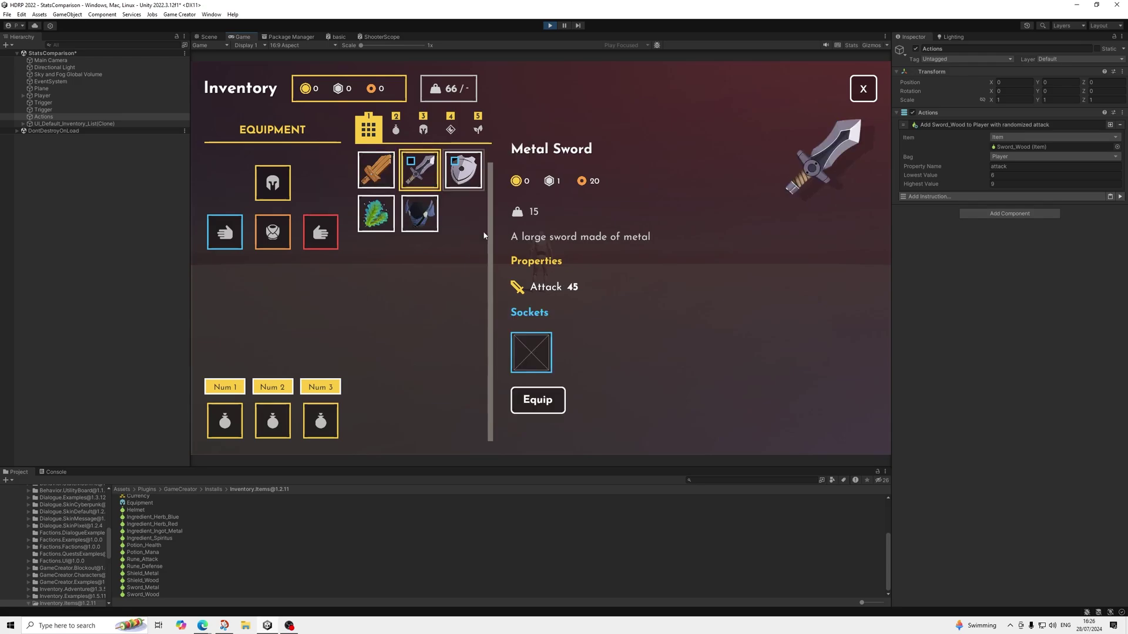
left_click(538, 400)
- Compare the swords, then equip and unequip the Wooden Sword with its Attack of 8
left_click(376, 171)
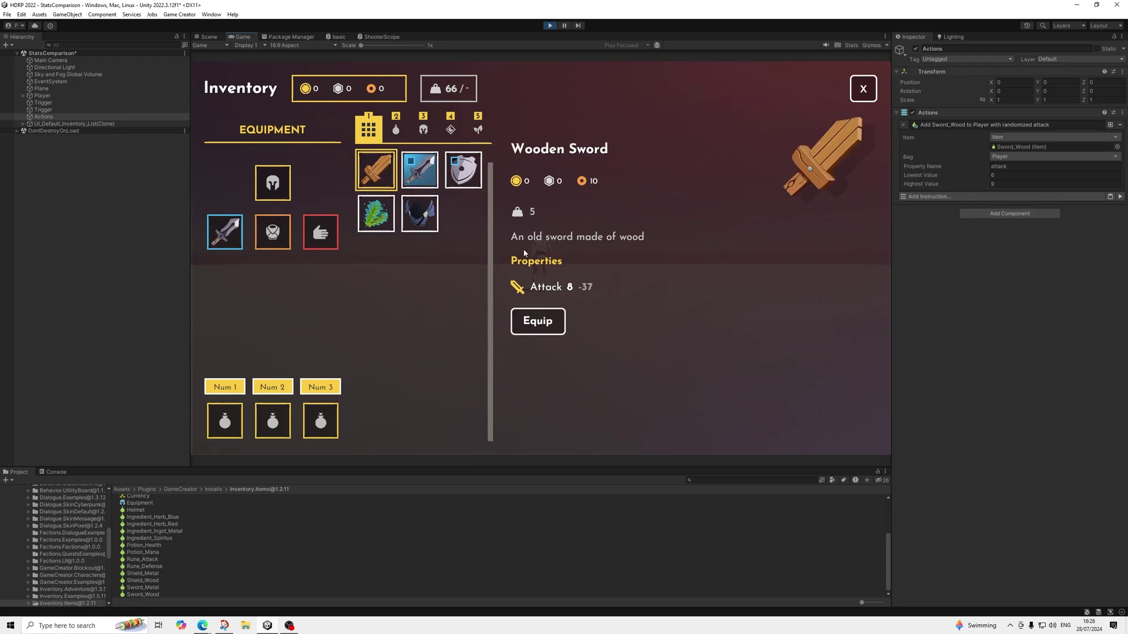
left_click(419, 169)
left_click(379, 172)
left_click(419, 169)
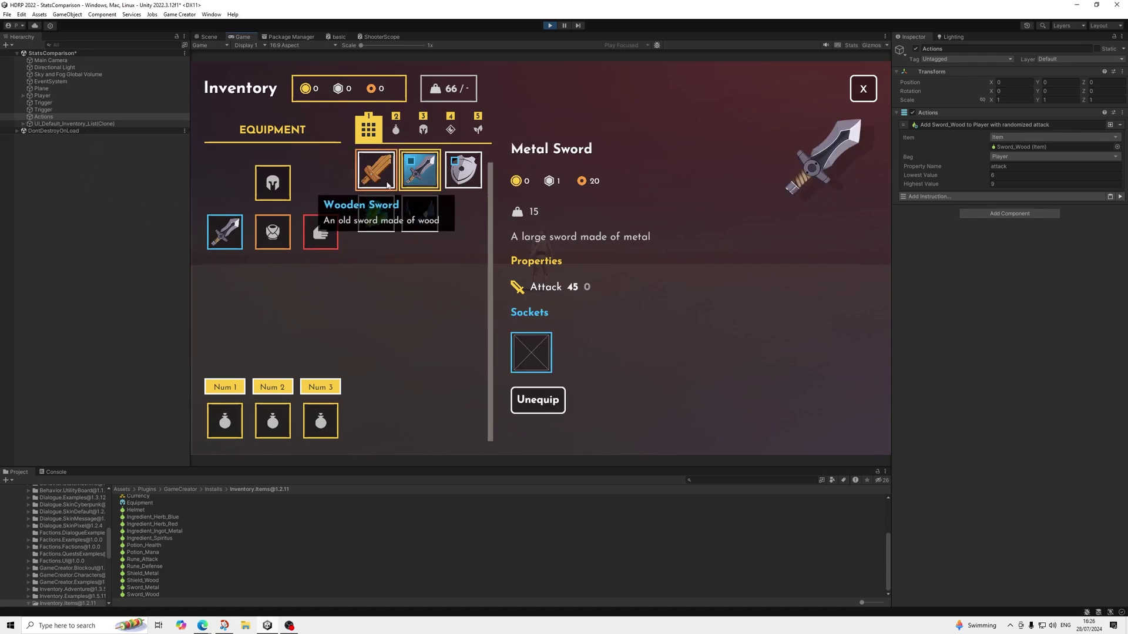
left_click(372, 174)
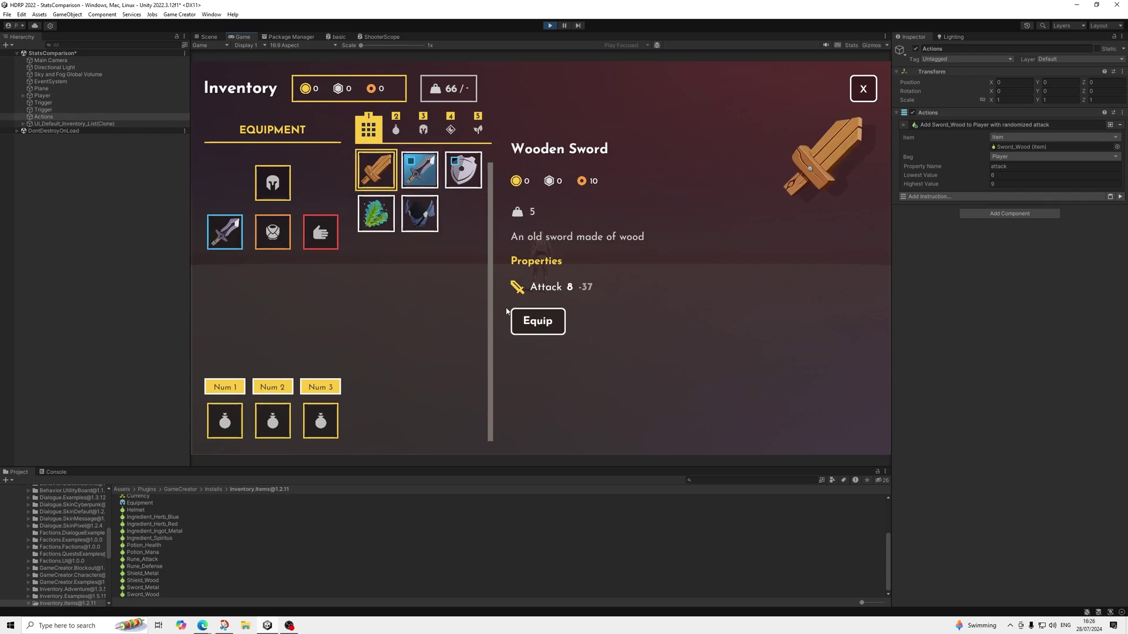
left_click(538, 321)
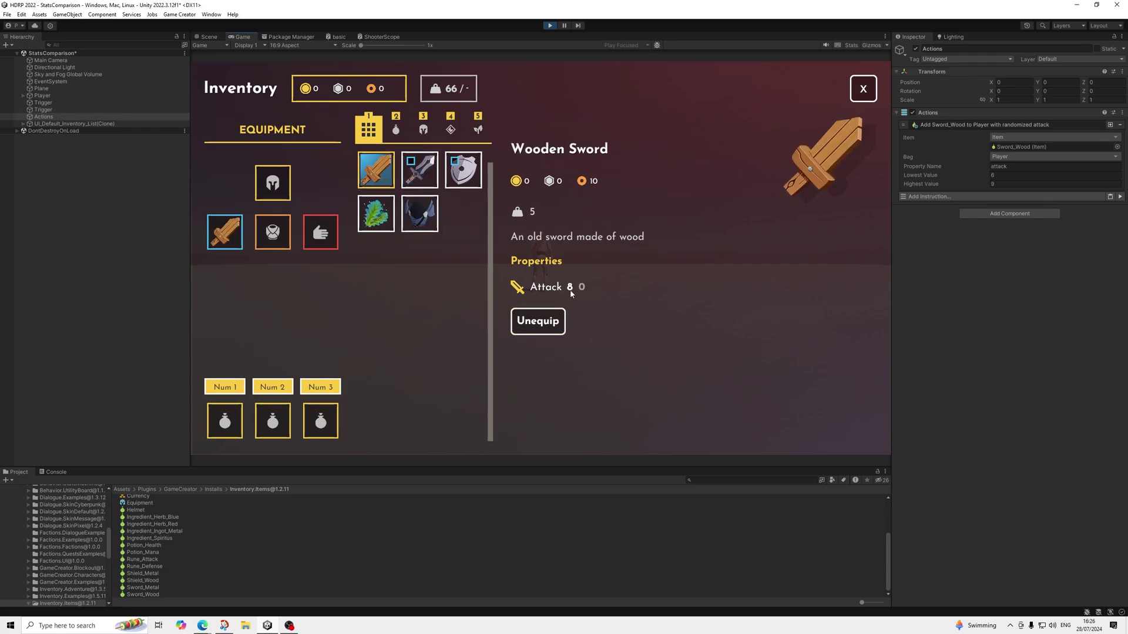
left_click(532, 322)
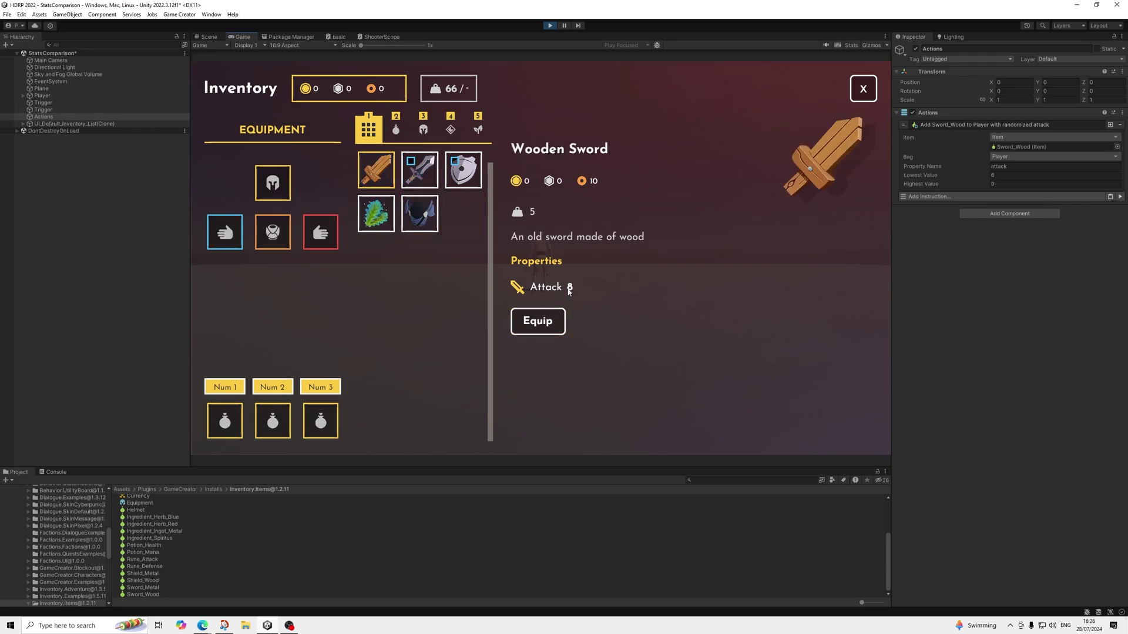
- Show the Player's Strength stat and toggle the Wooden Sword twice, watching 5 become 13 and back
left_click(38, 96)
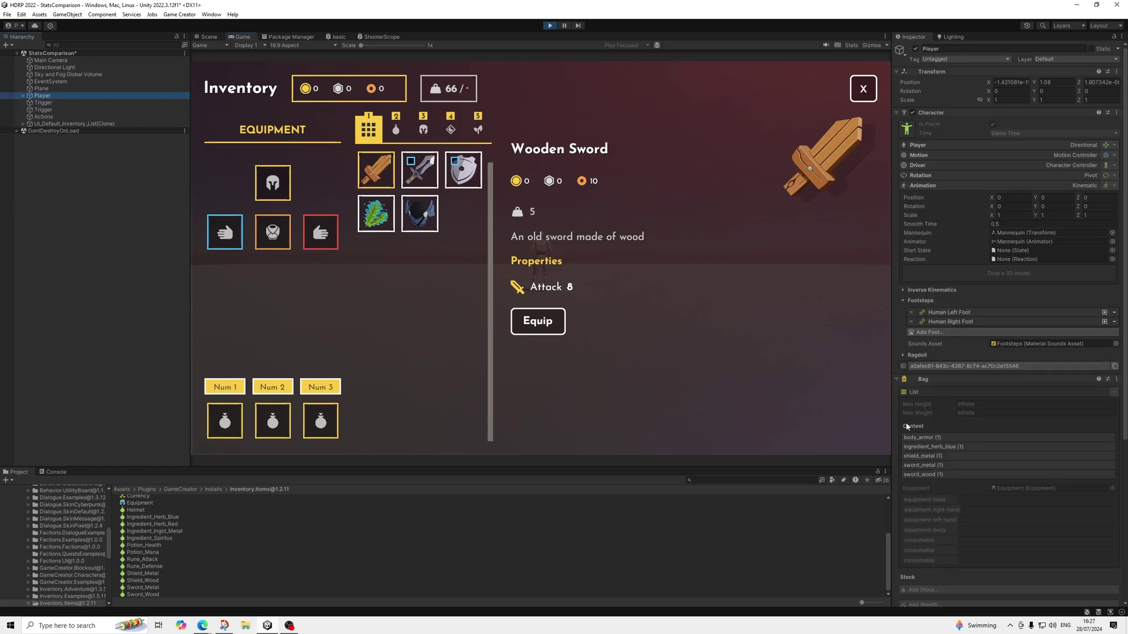
scroll(930, 470, "down", 1)
scroll(930, 470, "down", 5)
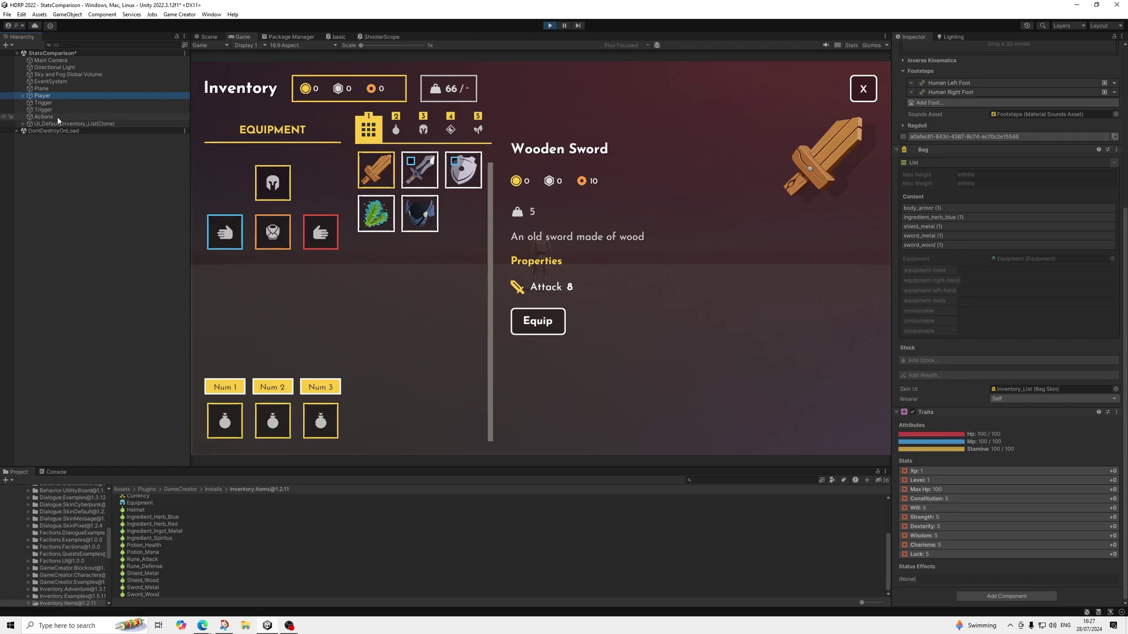
left_click(547, 327)
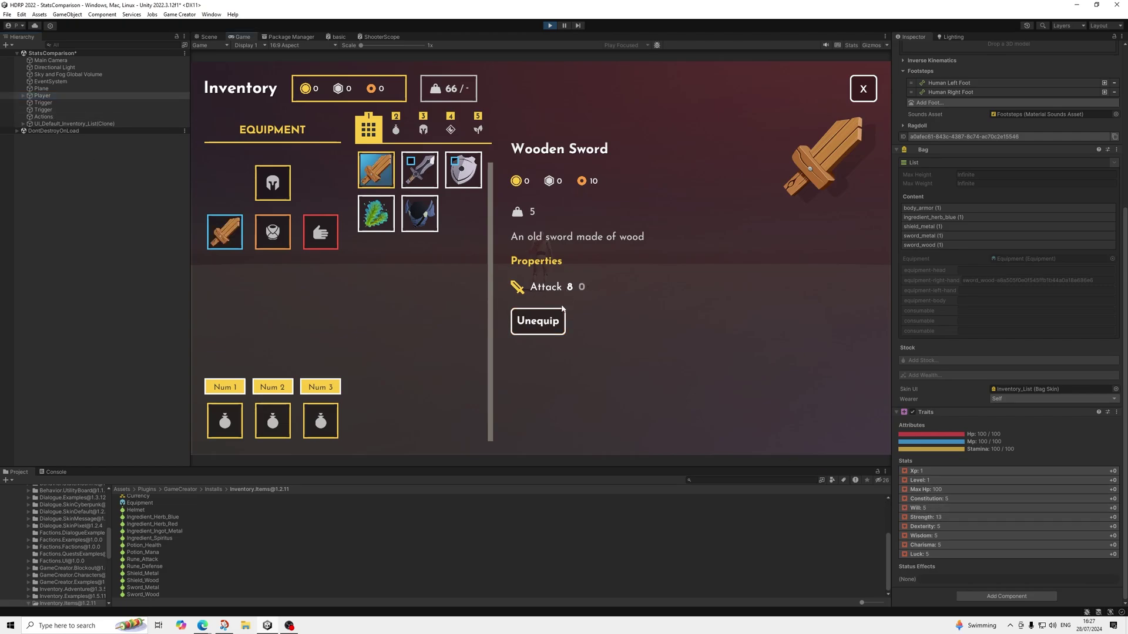
left_click(543, 322)
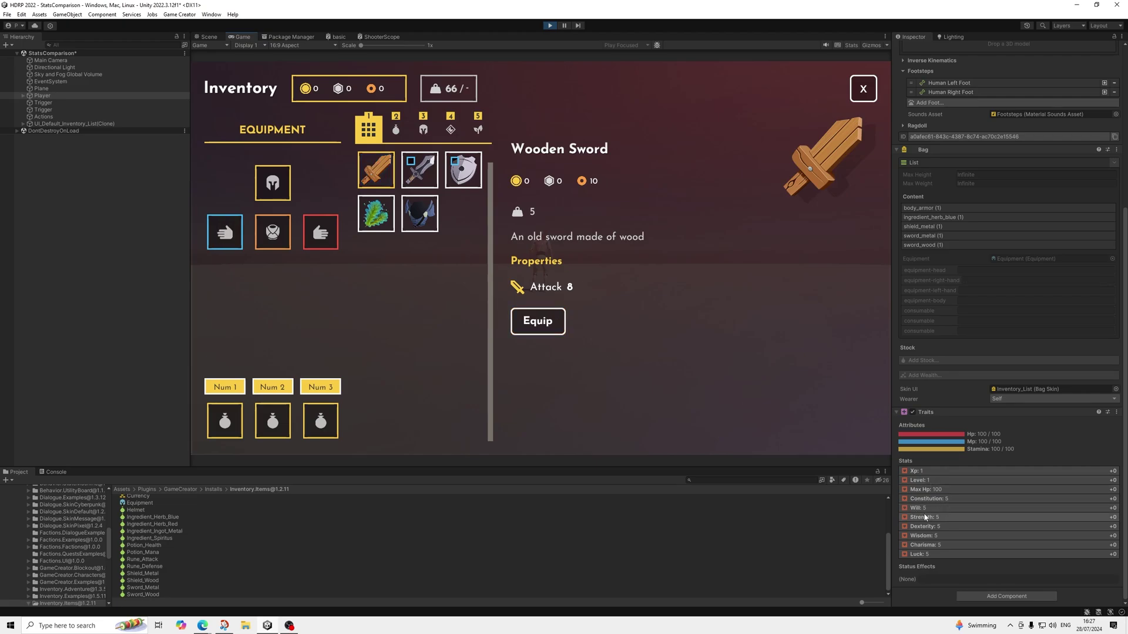
left_click(545, 322)
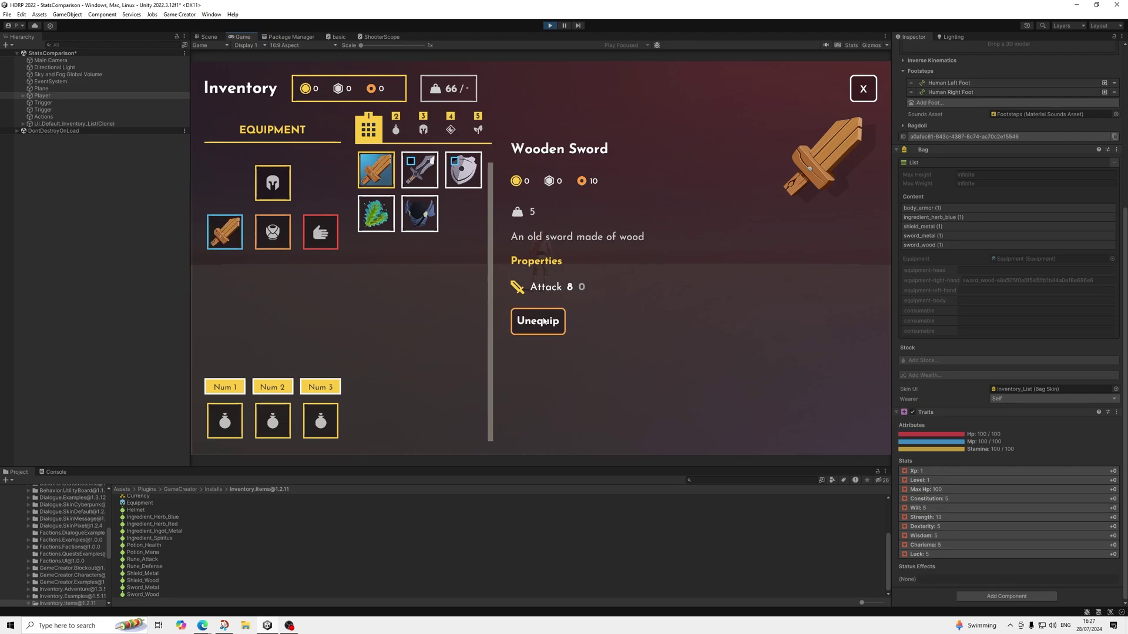
left_click(549, 322)
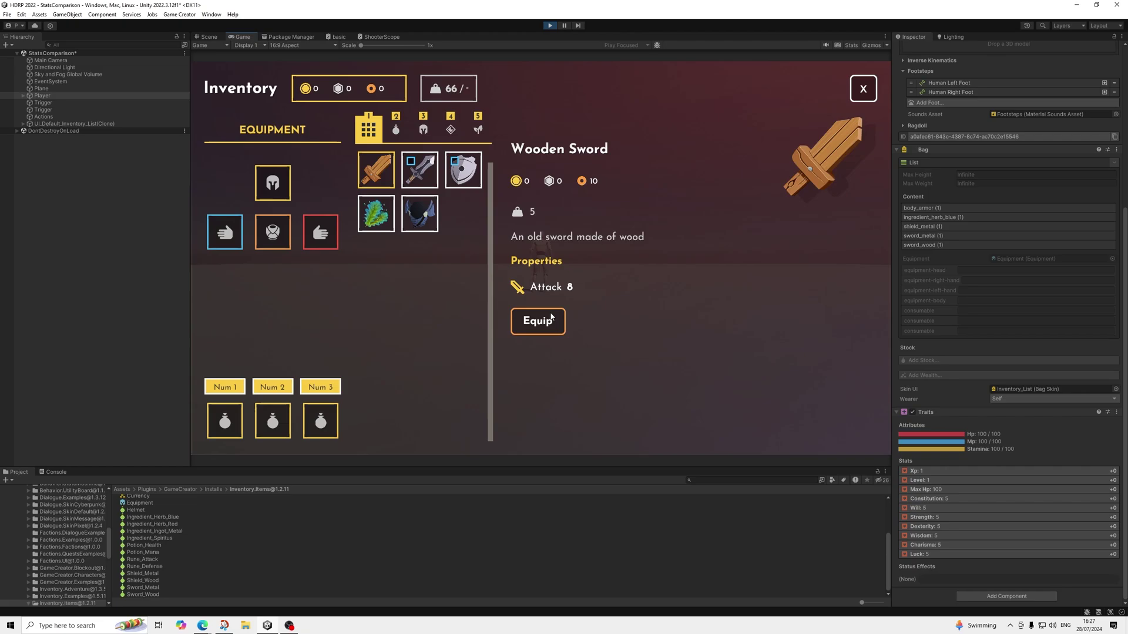
- Close the inventory, review Sword_Wood's On Equip and On Unequip Strength rules, and reselect Actions
left_click(862, 99)
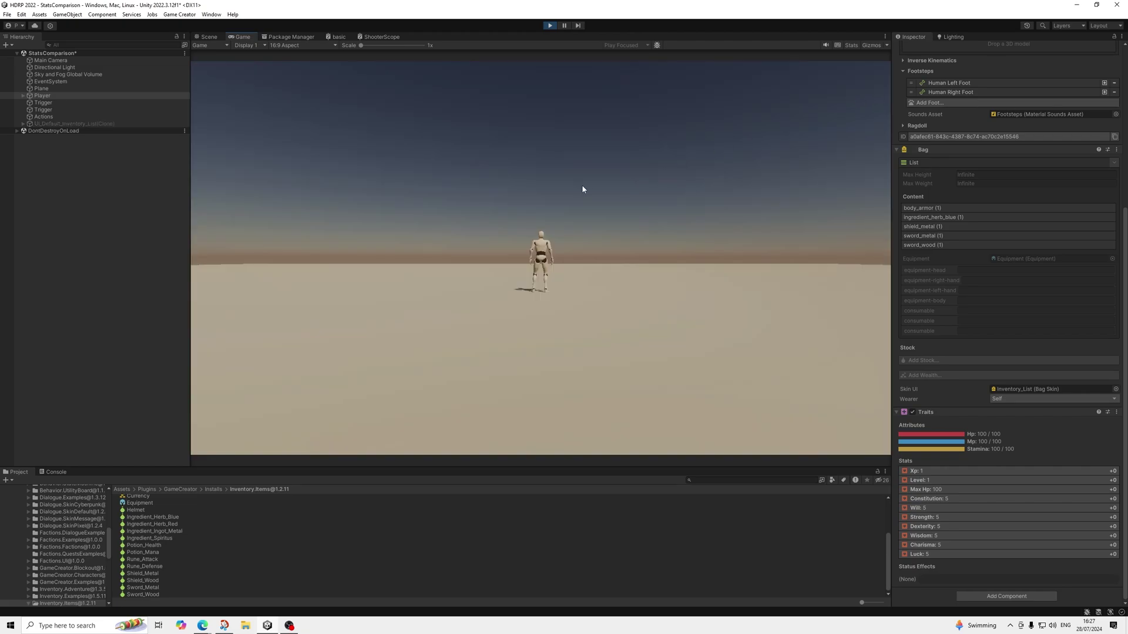
left_click(43, 117)
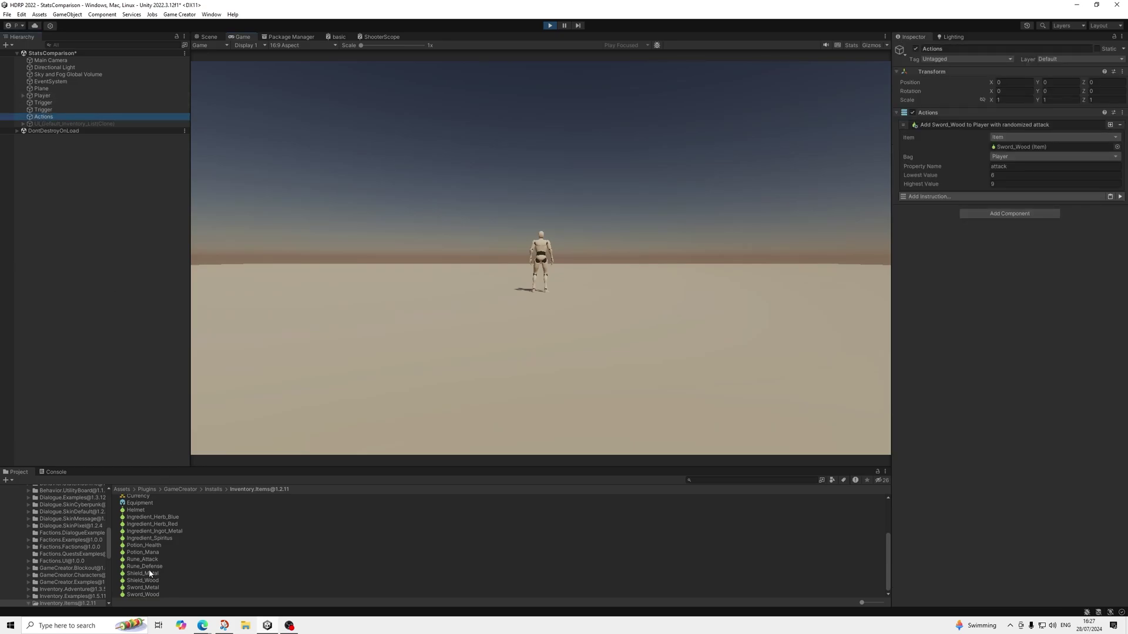
left_click(150, 592)
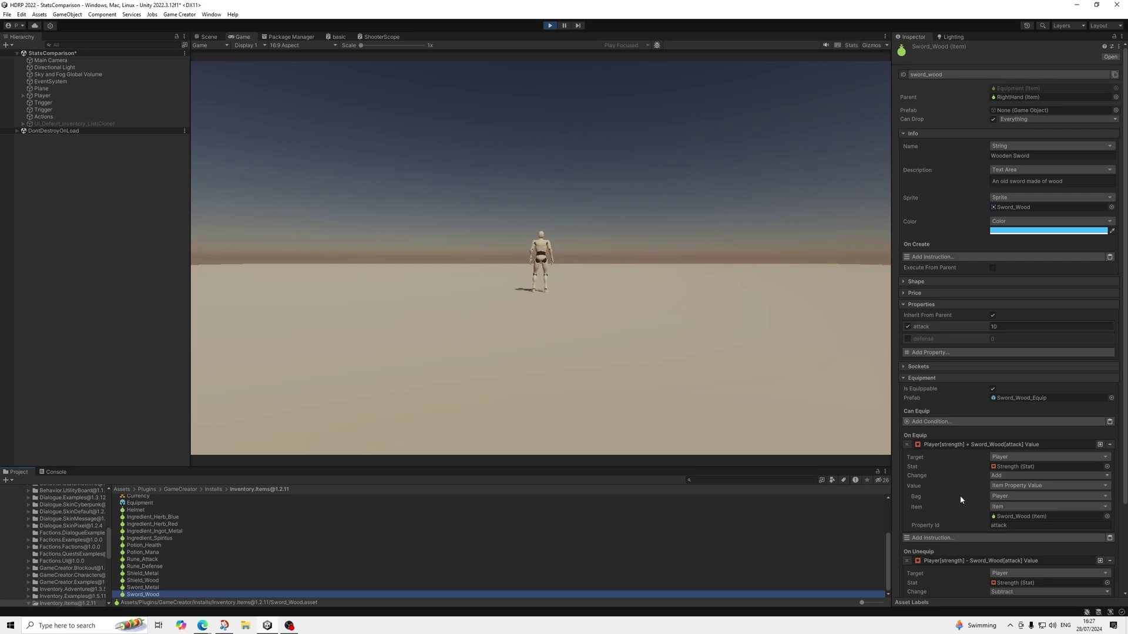
scroll(1005, 468, "down", 2)
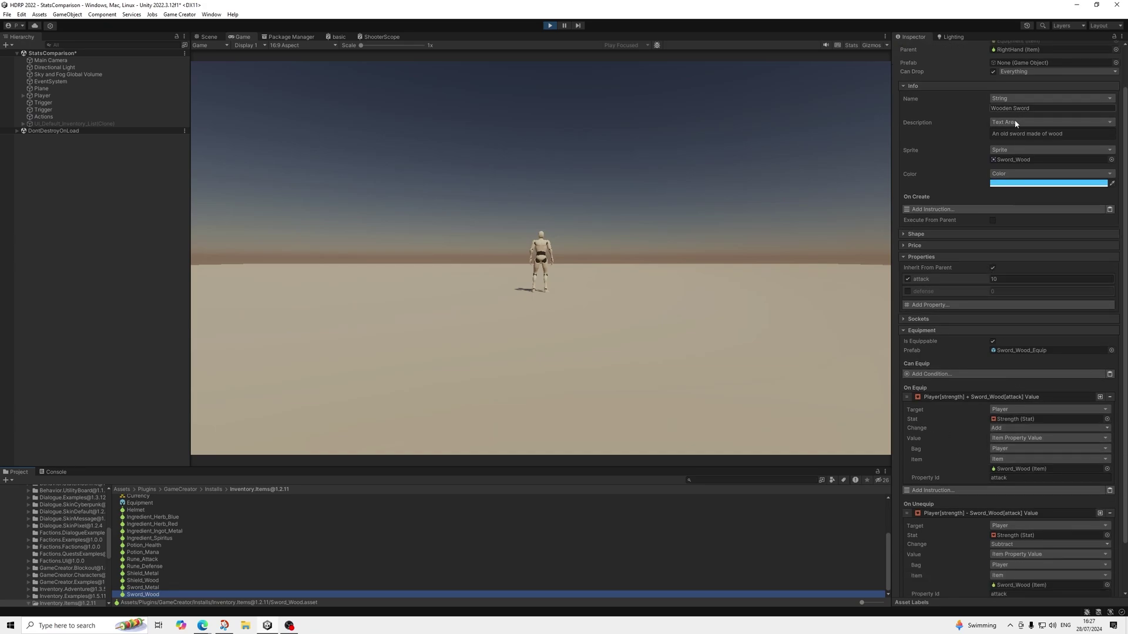
scroll(1007, 453, "down", 2)
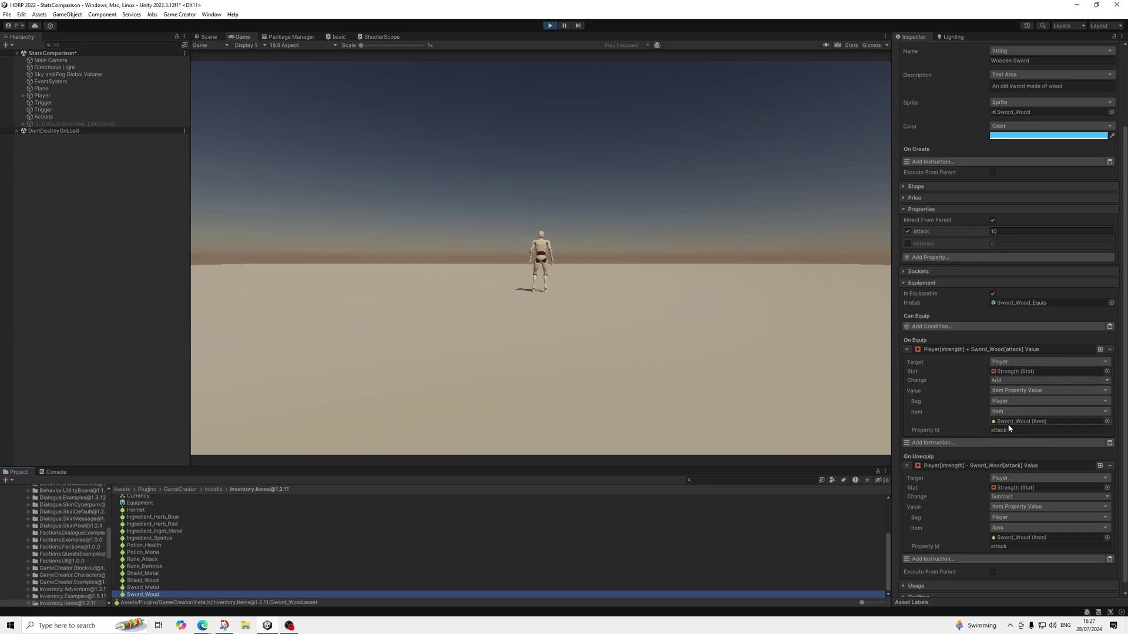
left_click(506, 202)
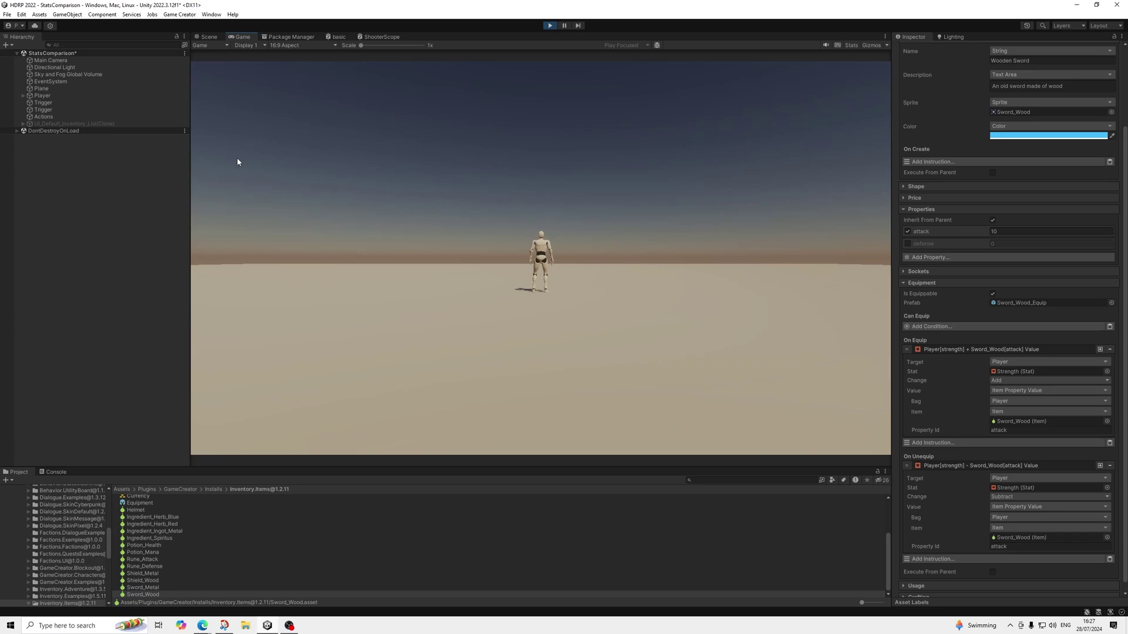
left_click(47, 117)
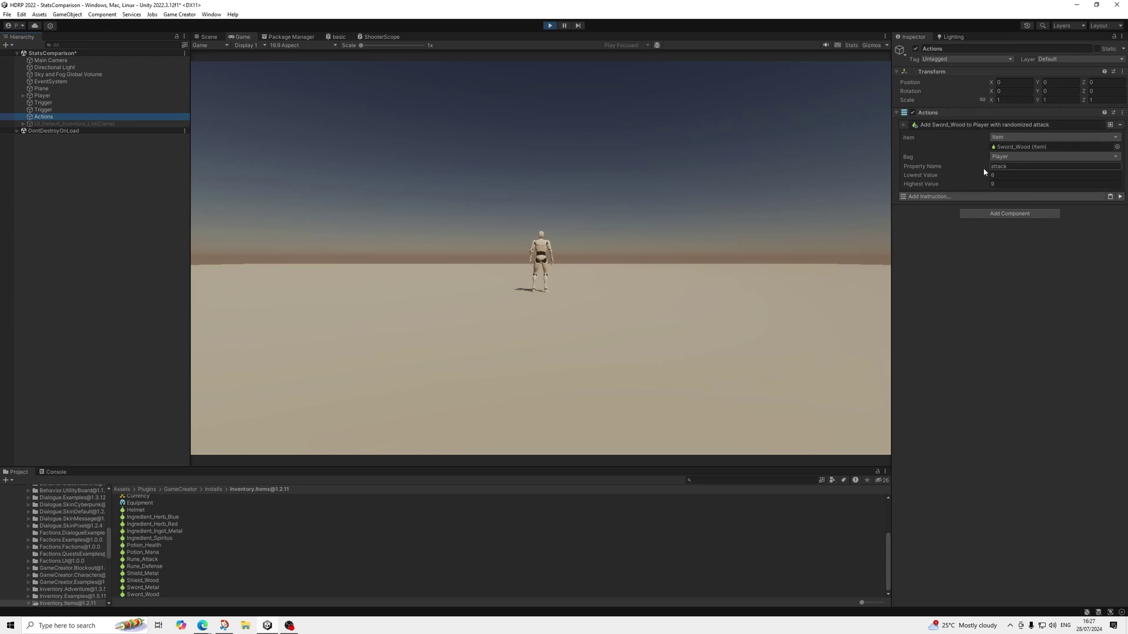
- Inspect the Metal and Wooden Sword details in the inventory, close it, and widen the game view
left_click(589, 220)
key("i")
left_click(420, 170)
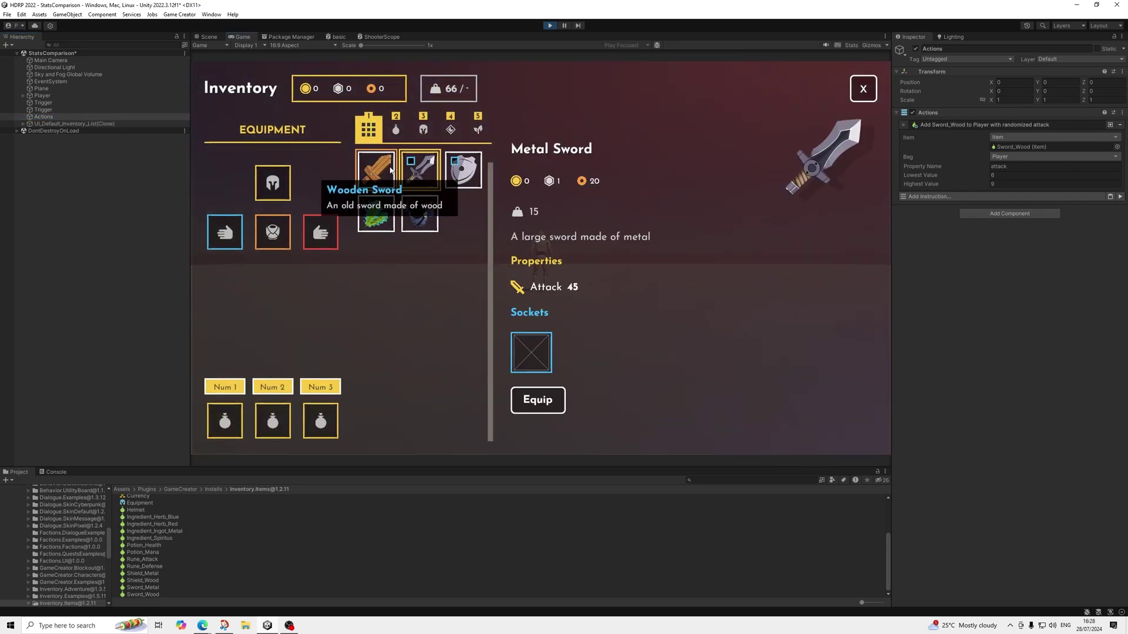
left_click(376, 170)
left_click(850, 91)
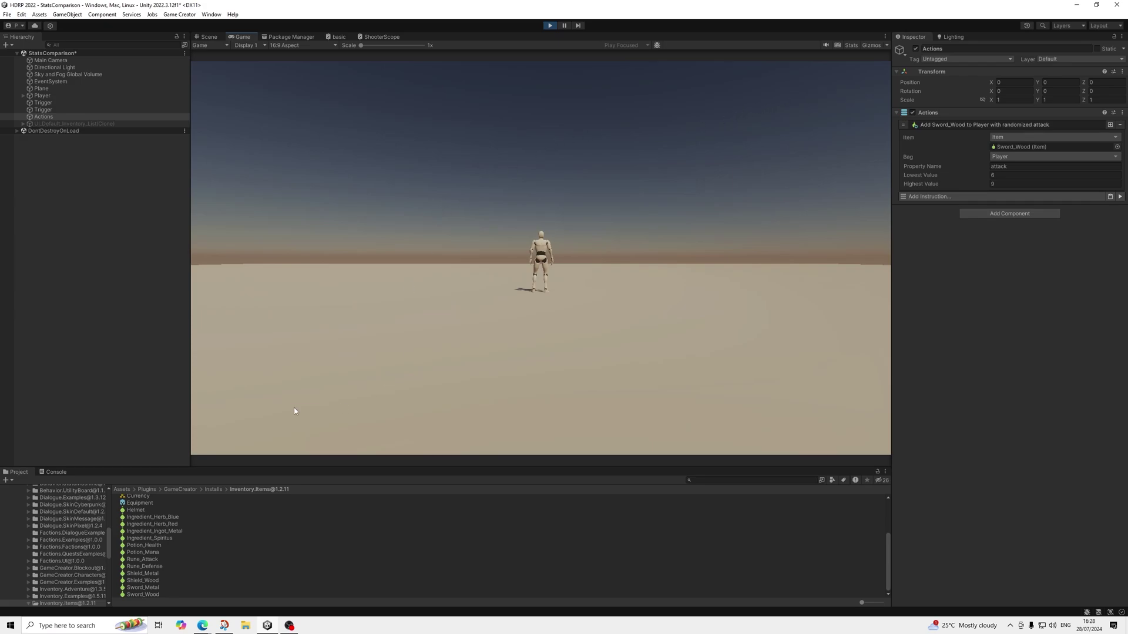
left_click_drag(189, 401, 156, 400)
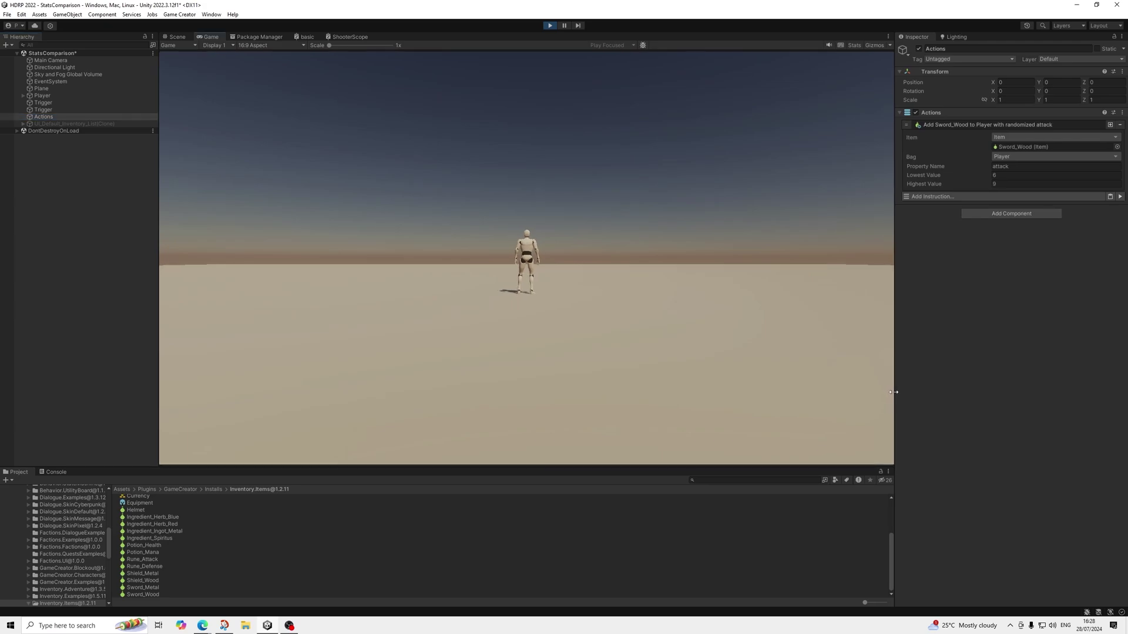
left_click_drag(891, 390, 892, 389)
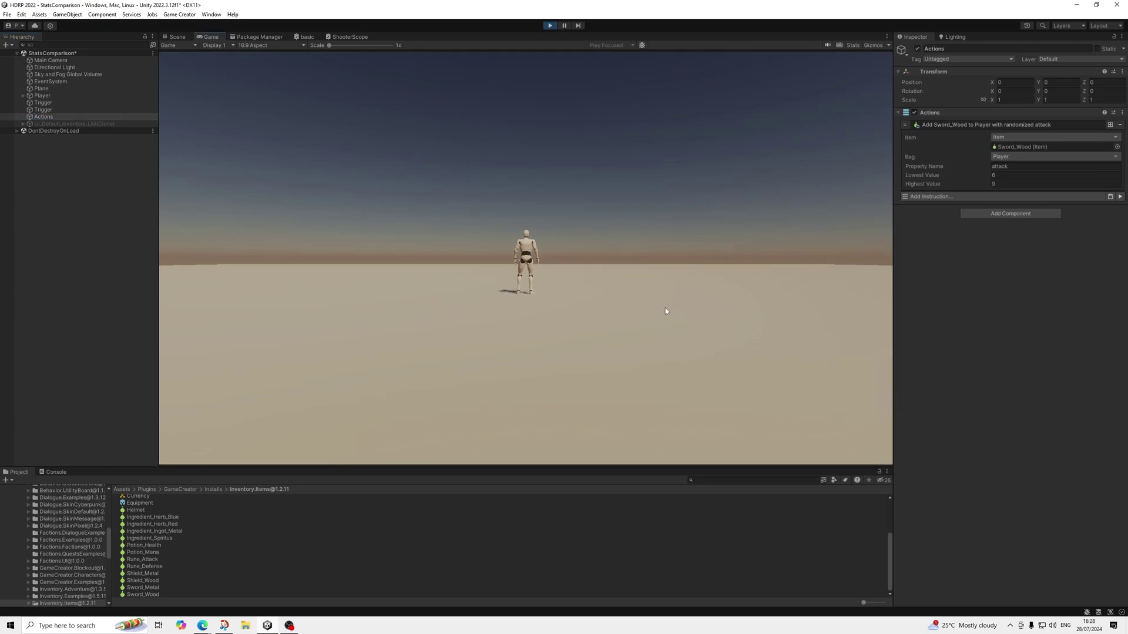